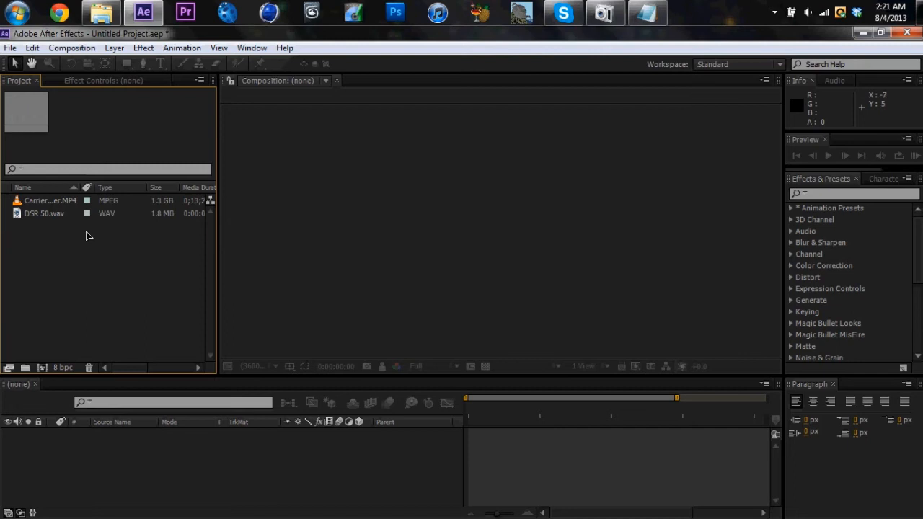
Create a new composition from the Carrier Sick shot Conceiver.MP4 footage
left_click(59, 203)
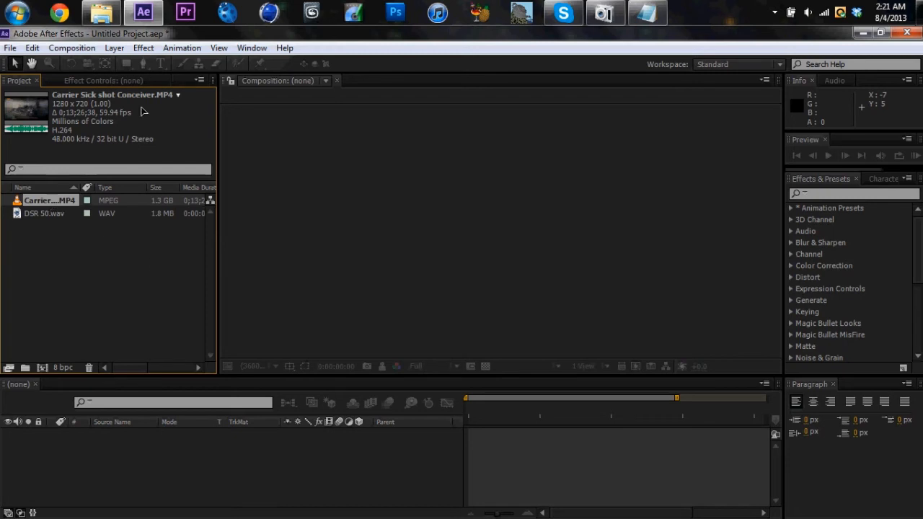
left_click_drag(43, 204, 42, 367)
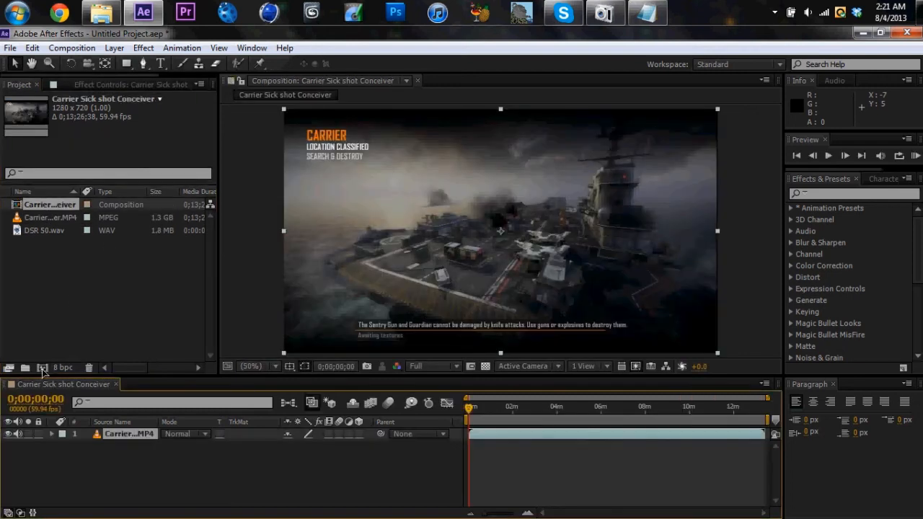
Split the footage layer at 0;04;41;35, just before the final kill, and delete the part before the cut
left_click(573, 408)
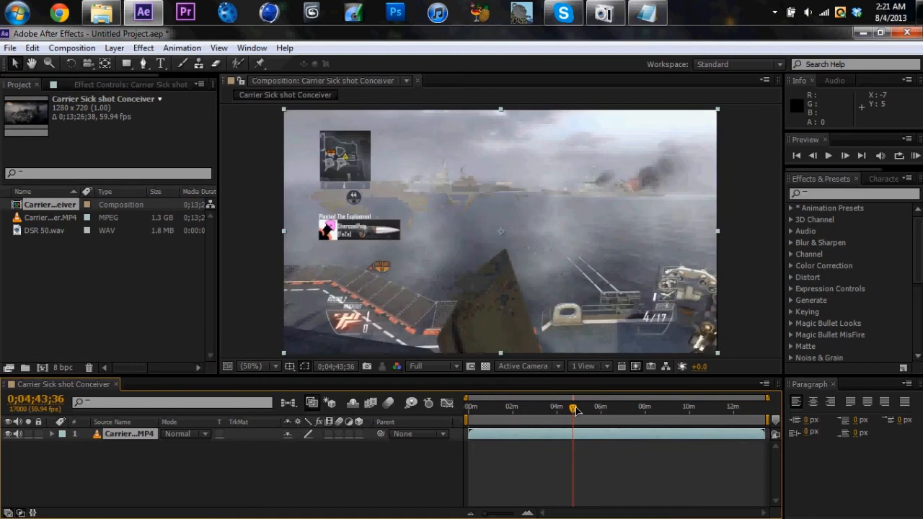
left_click_drag(575, 408, 576, 408)
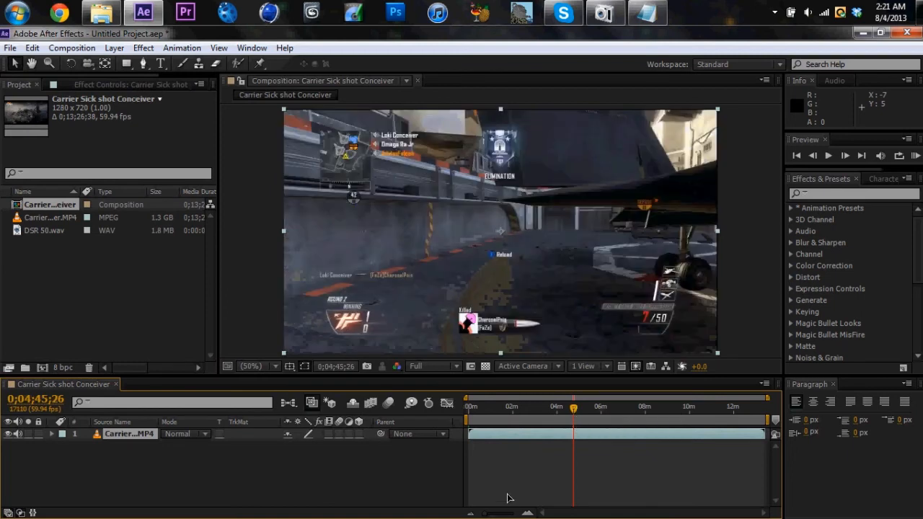
left_click_drag(487, 516, 510, 517)
left_click(617, 408)
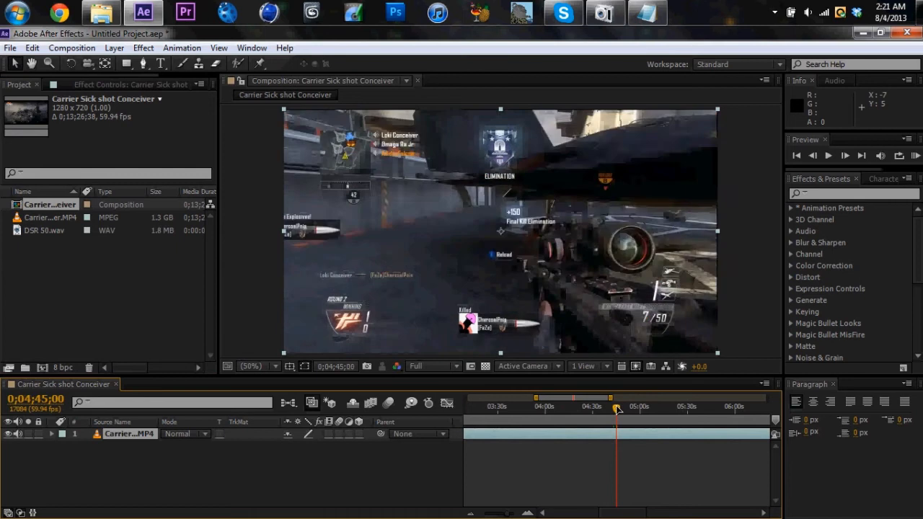
left_click_drag(616, 407, 611, 409)
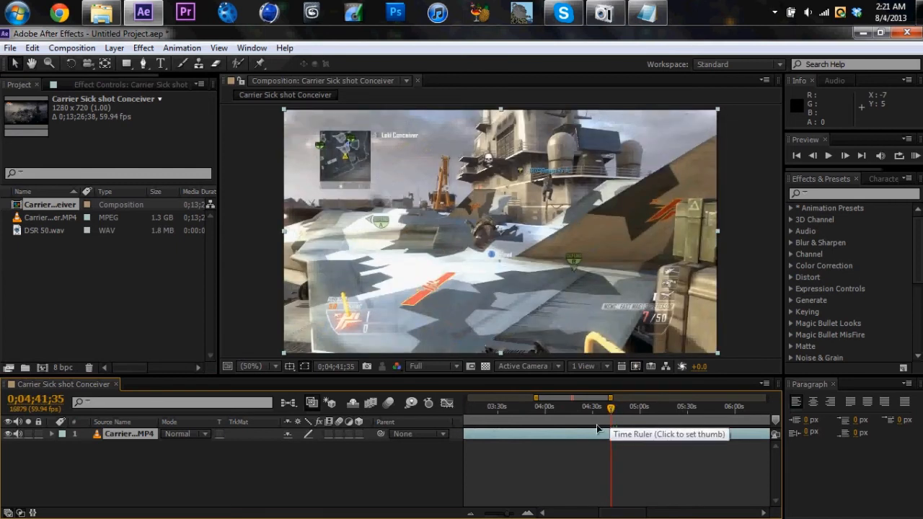
key("ctrl+shift+d")
left_click(602, 447)
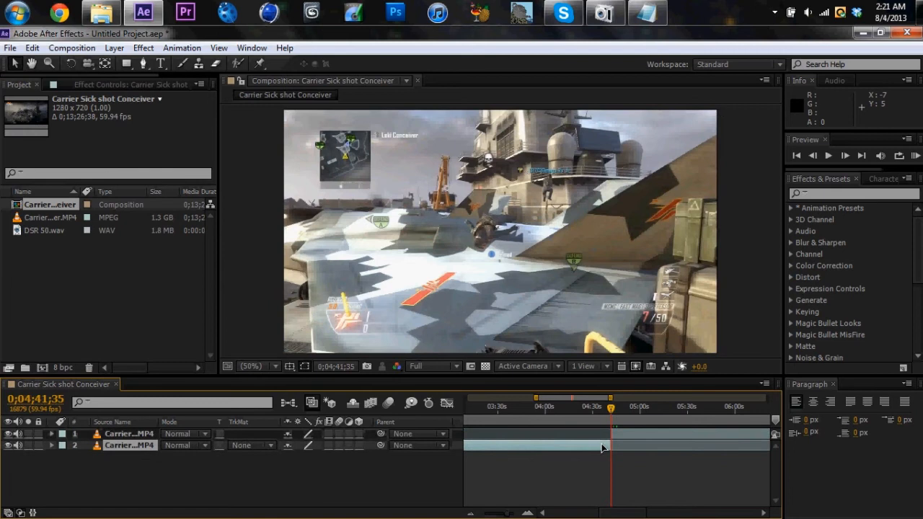
key("Delete")
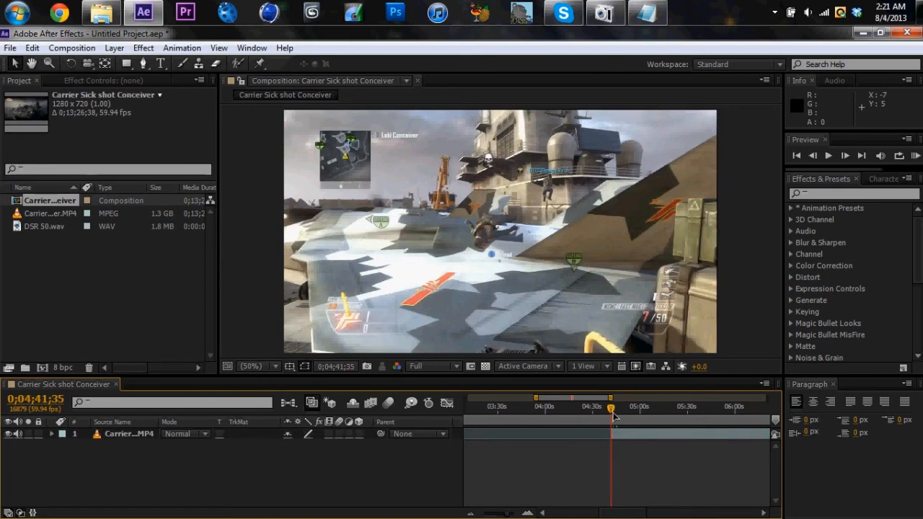
Split the remaining footage at 0;04;45;52 and 0;05;02;12, and delete the section between the two cuts
left_click_drag(613, 415, 622, 411)
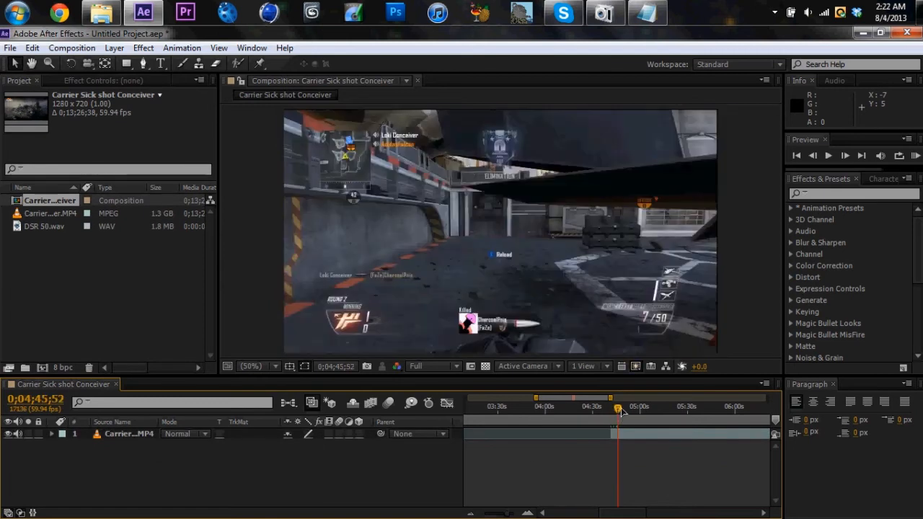
left_click(623, 432)
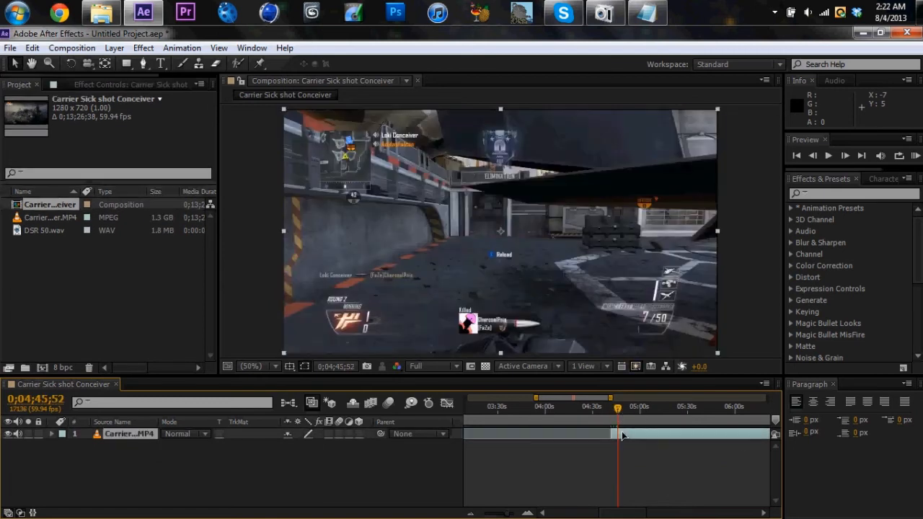
key("ctrl+shift+d")
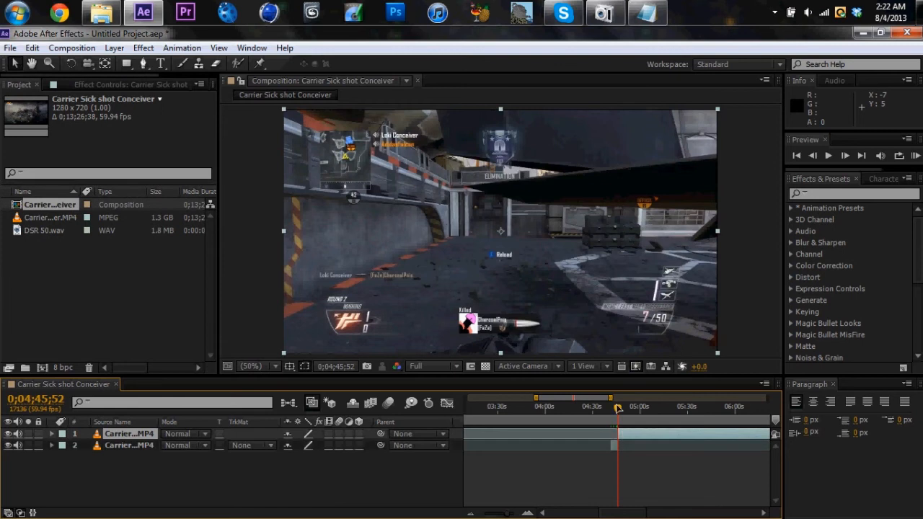
left_click_drag(617, 408, 648, 426)
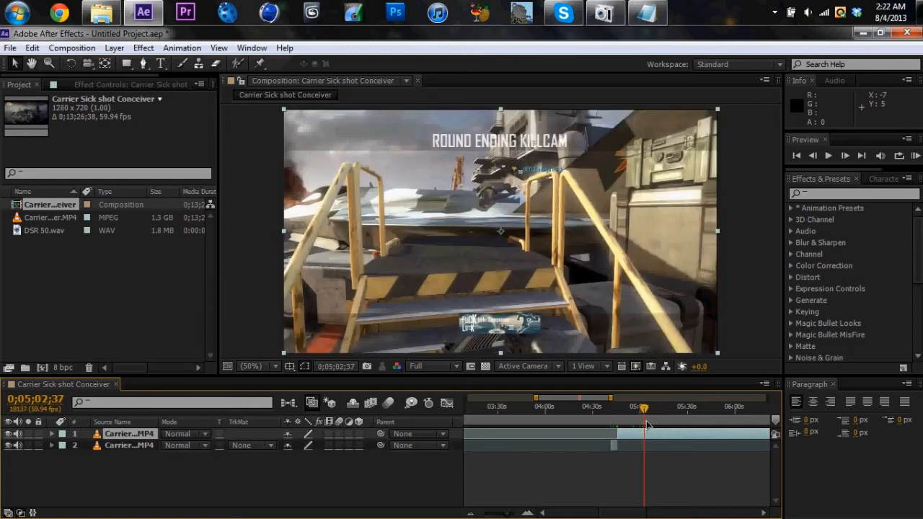
left_click(643, 408)
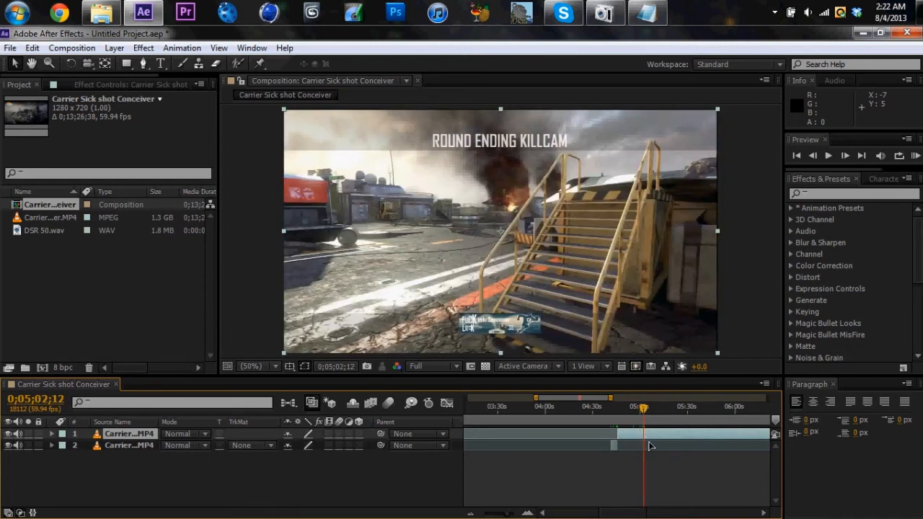
key("ctrl+shift+d")
left_click(636, 447)
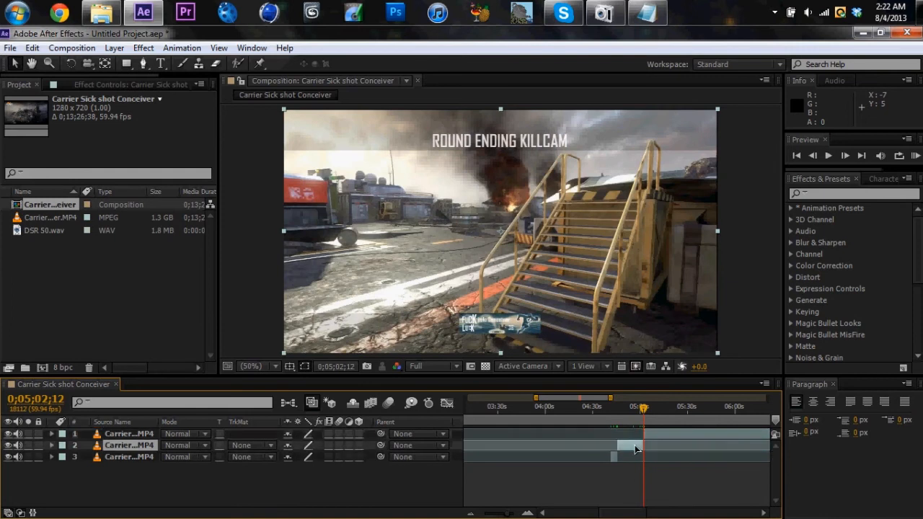
key("Delete")
Split the round-ending killcam clip at 0;05;09;28 and delete everything after the cut
left_click(652, 408)
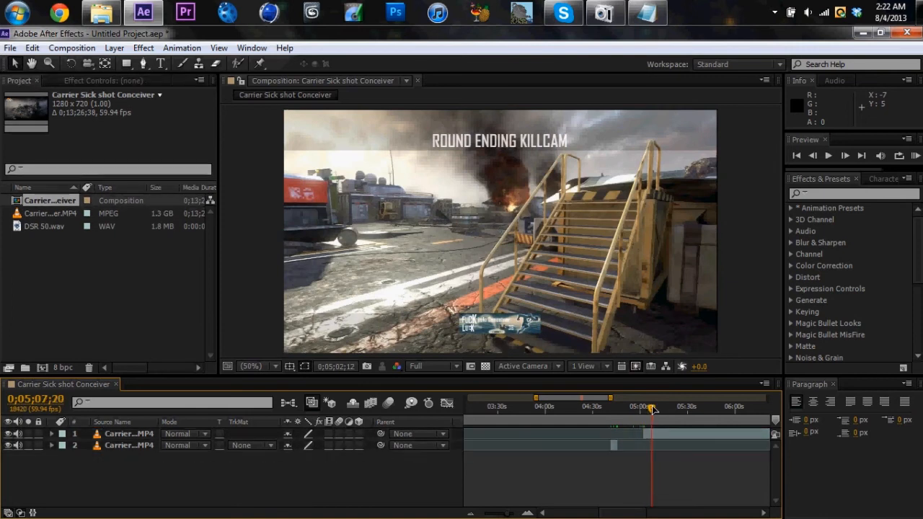
left_click_drag(652, 409, 655, 408)
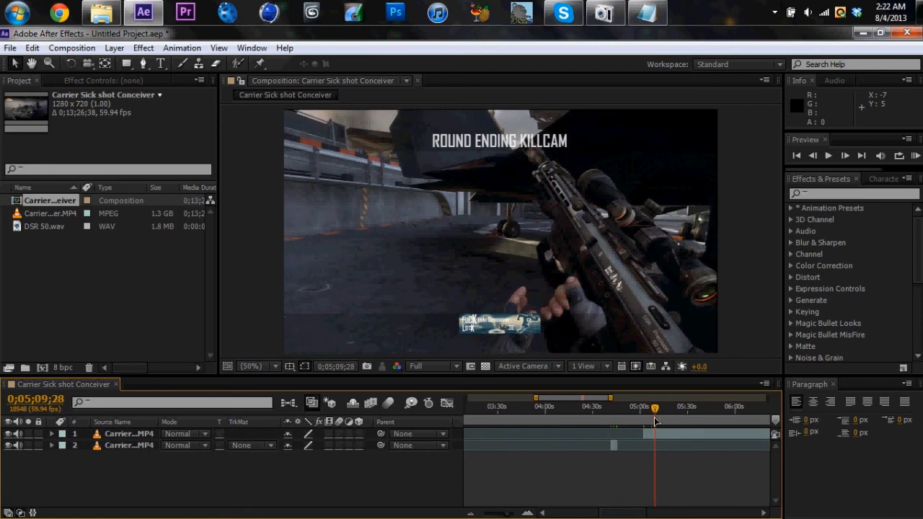
left_click(654, 434)
key("ctrl+shift+d")
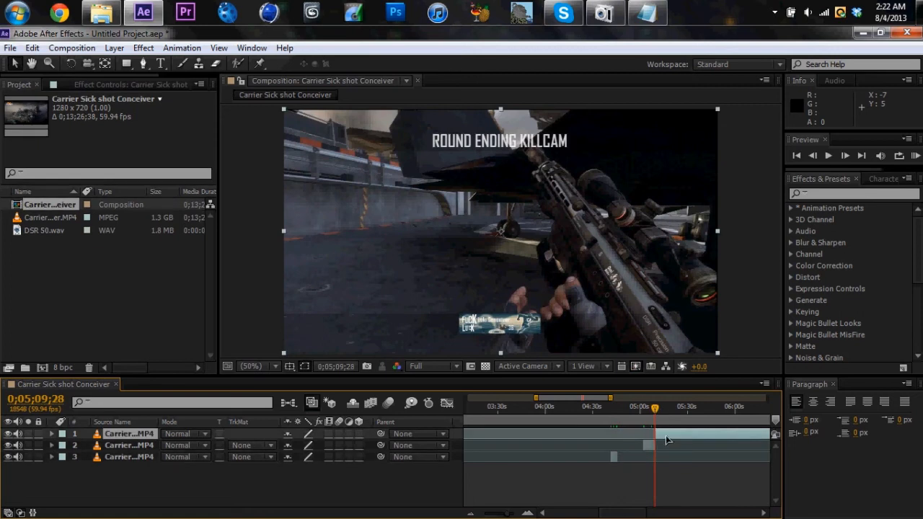
key("Delete")
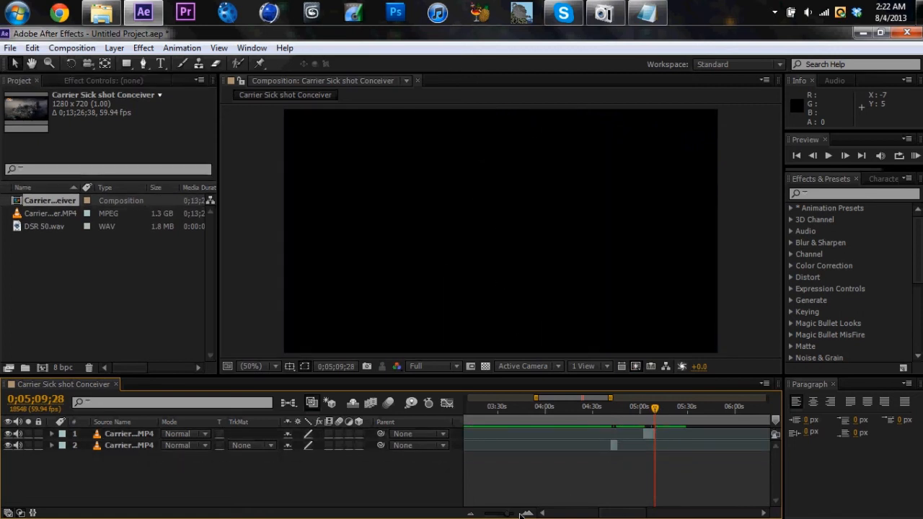
Move the first gameplay clip, layer 2, so it starts at 0;00;00;00
left_click_drag(506, 516, 474, 512)
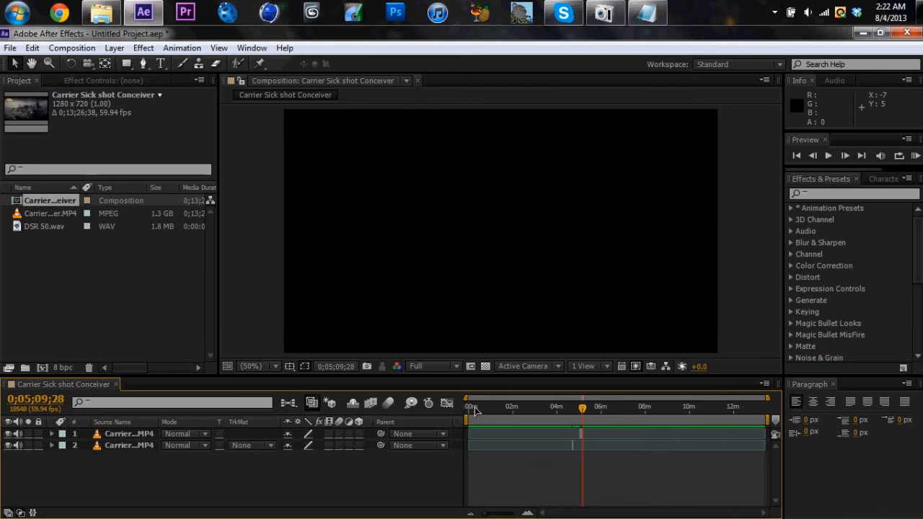
left_click_drag(476, 408, 460, 412)
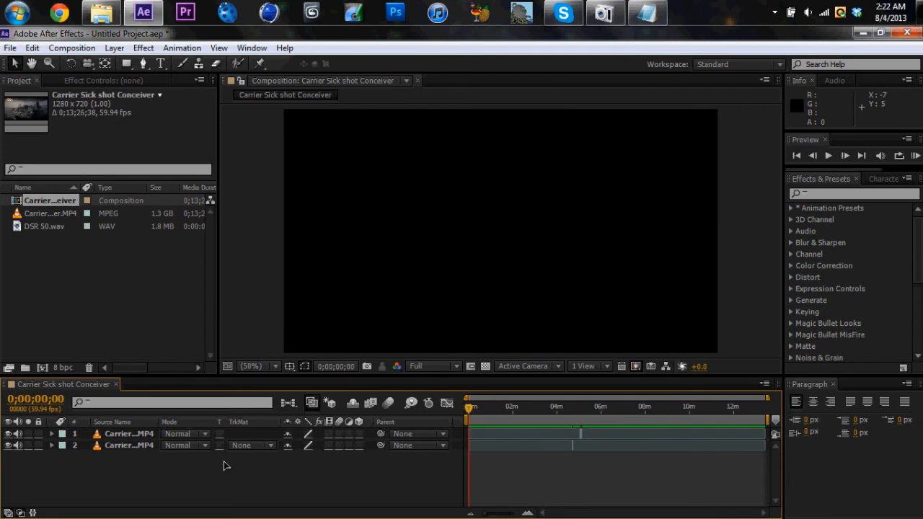
left_click(130, 445)
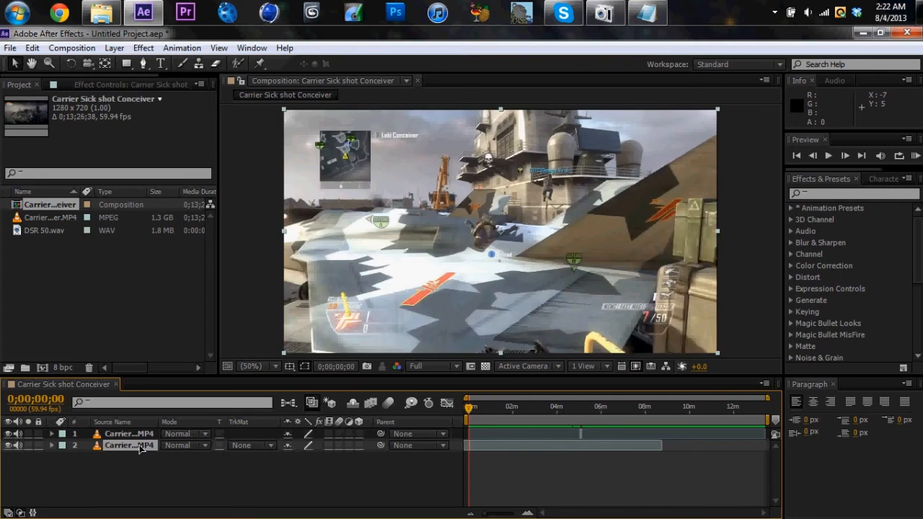
Move the killcam clip, layer 1, to start at 0;00;04;16, directly after the first clip
left_click_drag(500, 514, 505, 513)
left_click(482, 409)
left_click_drag(481, 410, 478, 410)
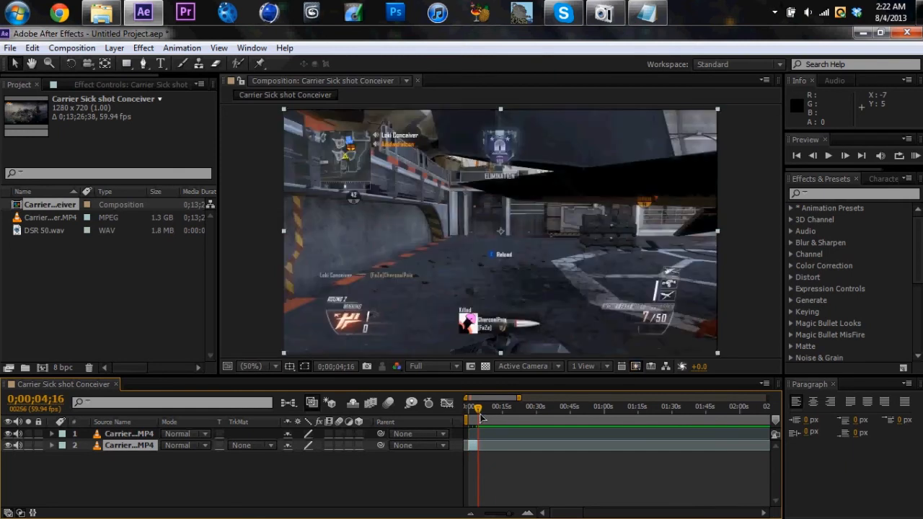
left_click(127, 434)
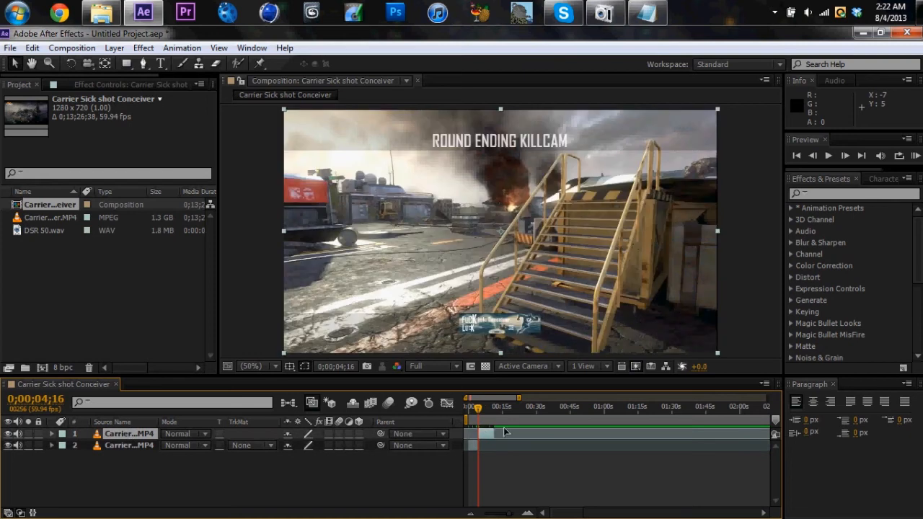
End the work area at 0;00;11;31, where the killcam clip finishes, and trim the composition to the work area
left_click_drag(509, 514, 510, 517)
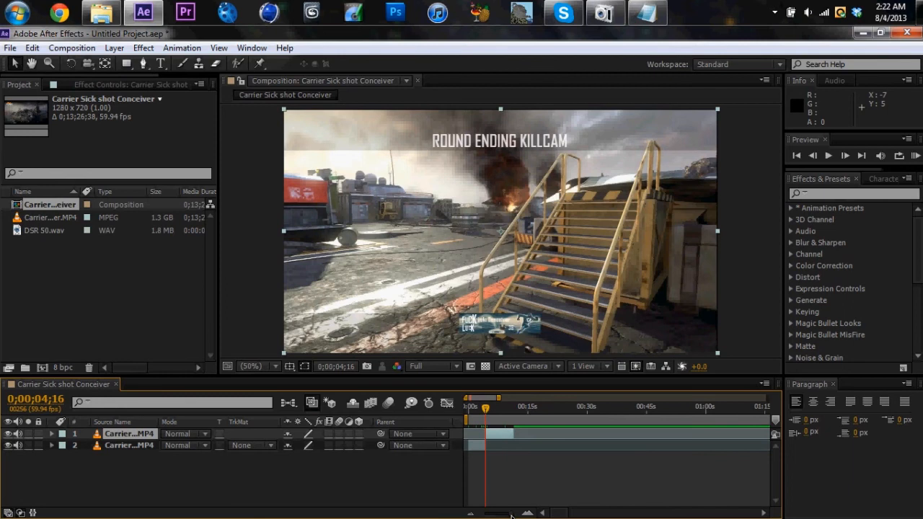
left_click_drag(485, 410, 517, 412)
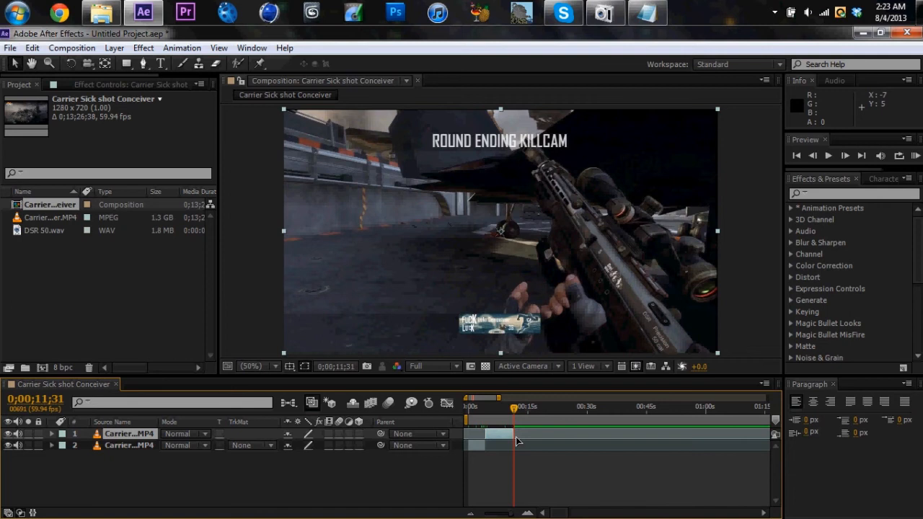
key("bracketleft")
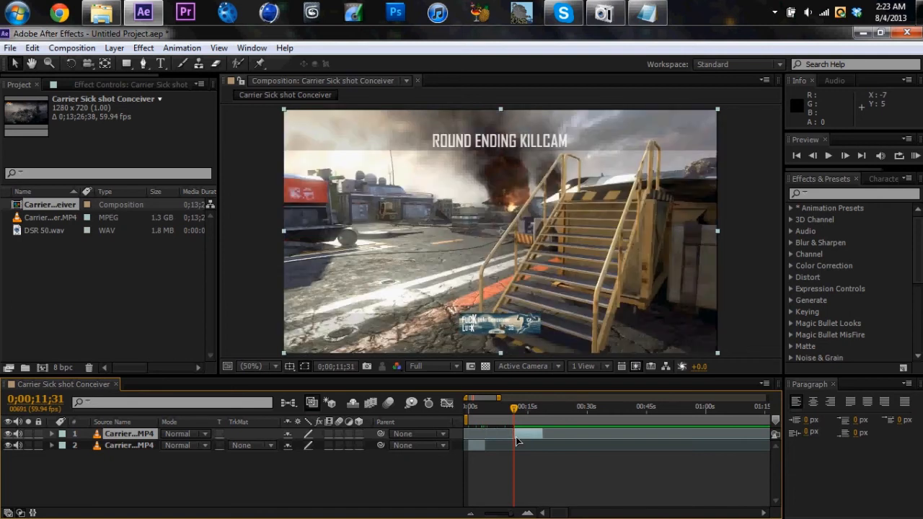
key("ctrl+z")
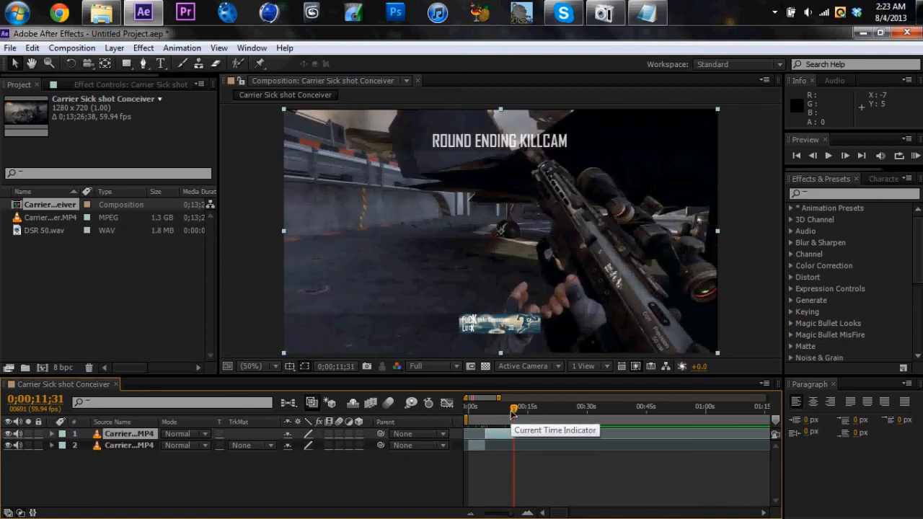
key("n")
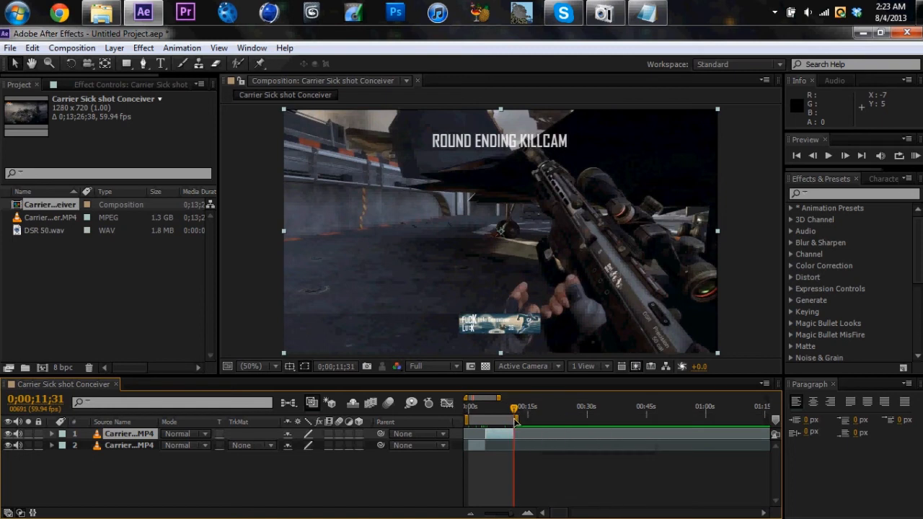
mouse_move(536, 410)
left_mouse_down()
mouse_move(538, 421)
mouse_move(519, 424)
mouse_move(585, 424)
mouse_move(527, 421)
left_mouse_up()
left_click(514, 408)
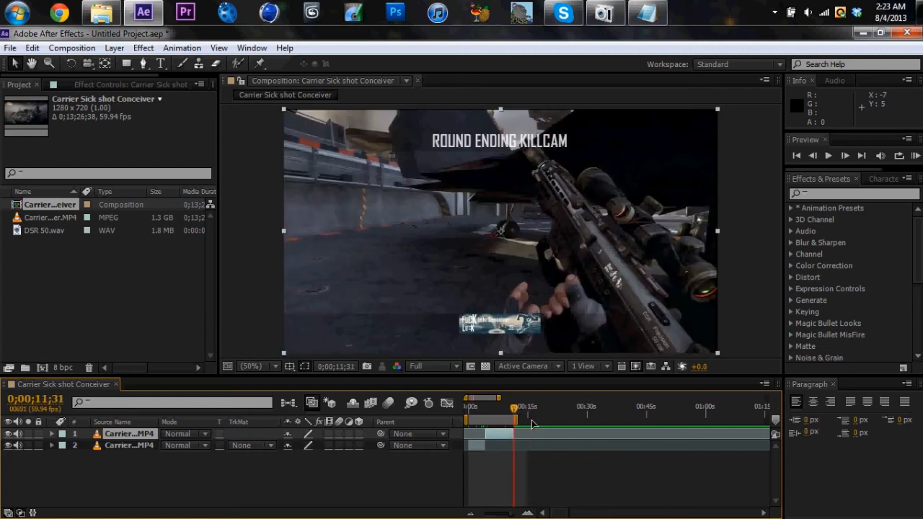
right_click(499, 422)
left_click(565, 461)
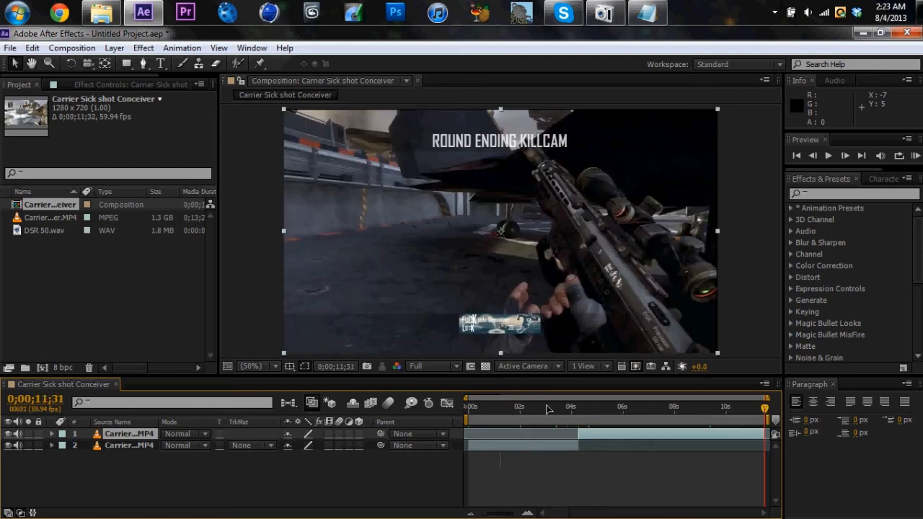
Return to the start of the composition, deselect the layers and examine the frame's right edge at 200% magnification
left_click(735, 408)
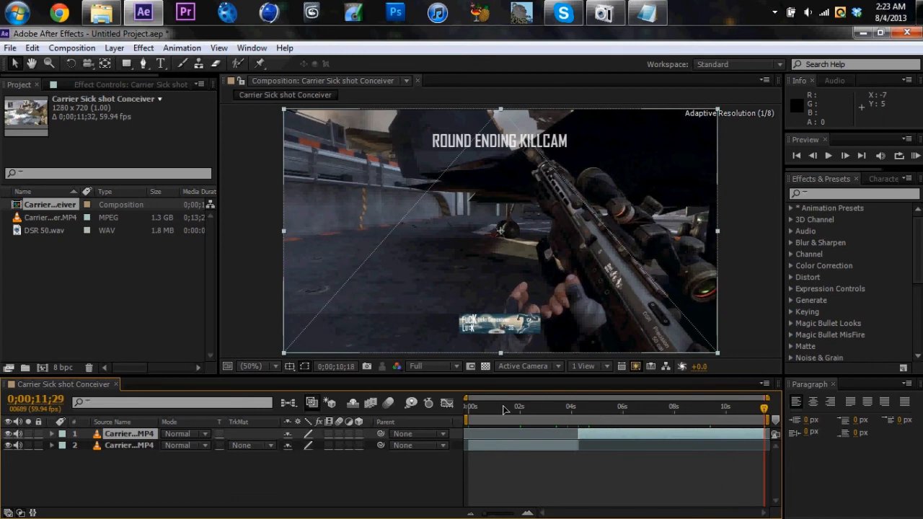
key("Home")
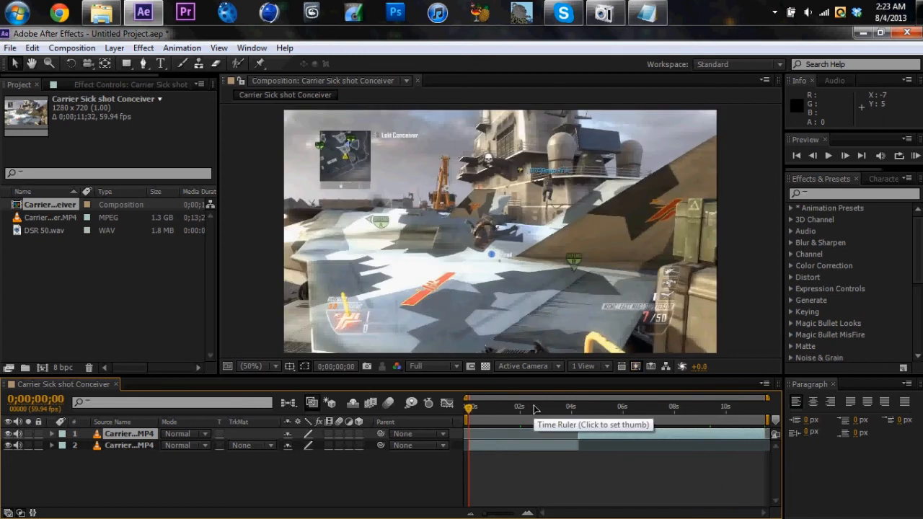
left_click(142, 473)
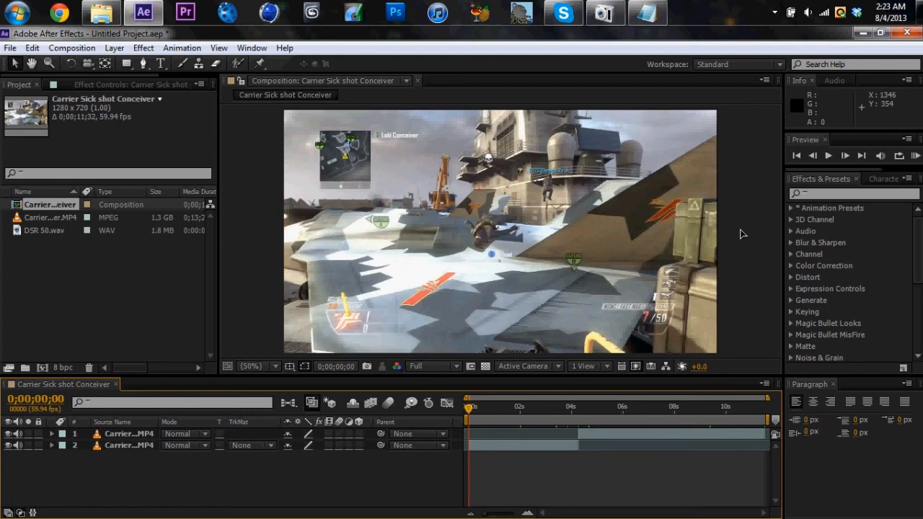
scroll(740, 231, "up", 3)
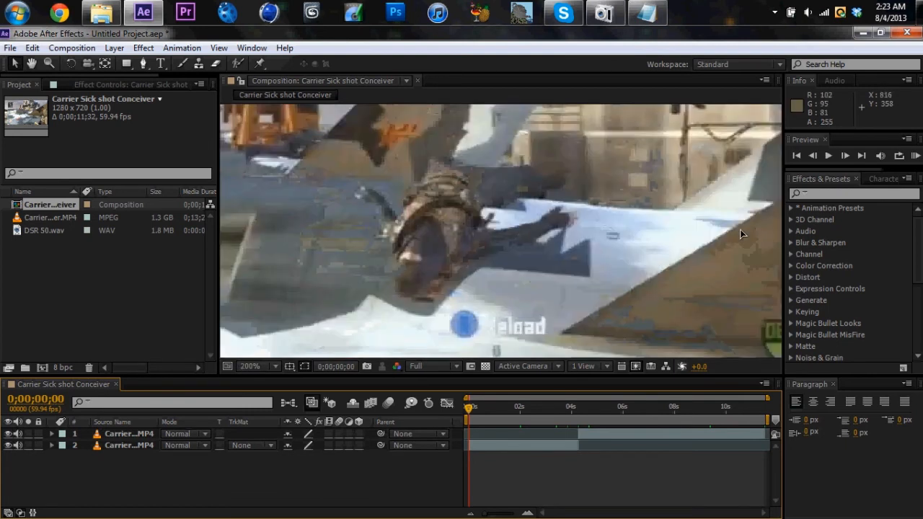
scroll(435, 229, "up", 1)
scroll(435, 229, "right", 6)
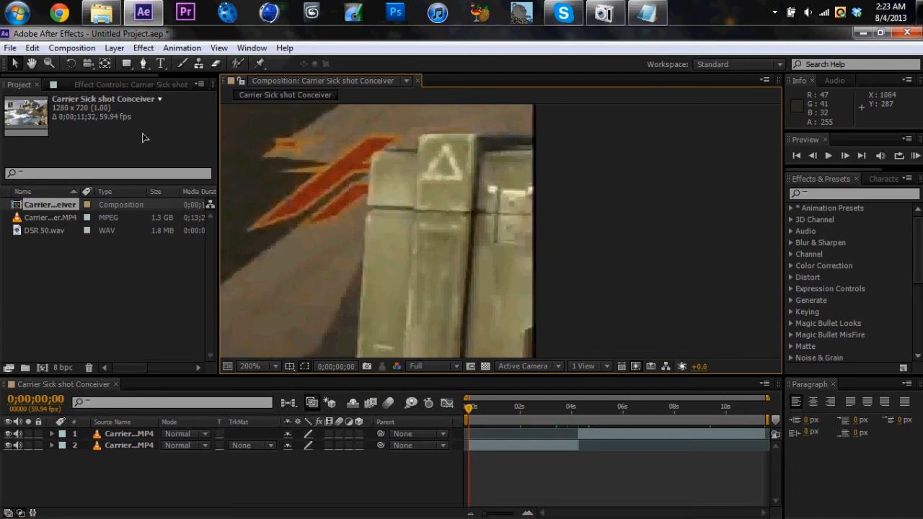
Fit the whole frame in the viewer and scale both Carrier gameplay layers to 101%
scroll(473, 171, "up", 5)
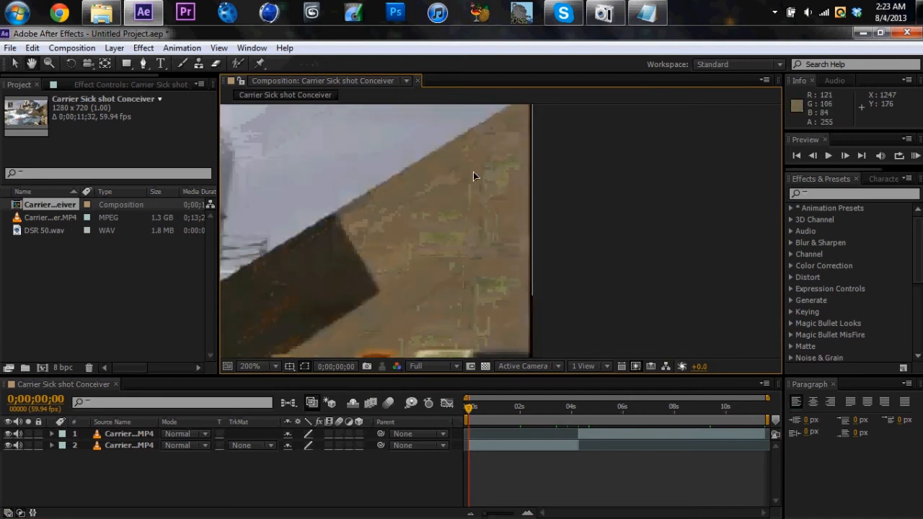
scroll(487, 144, "down", 6)
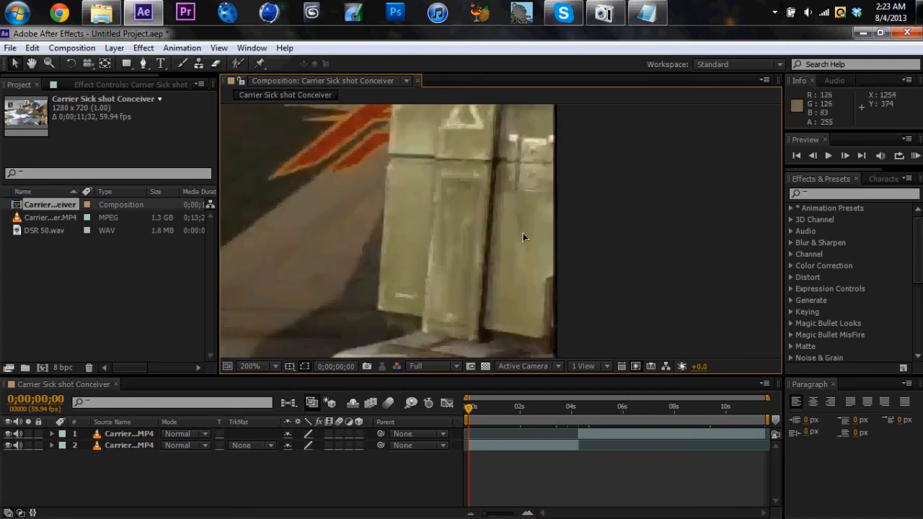
left_click(250, 366)
left_click(288, 123)
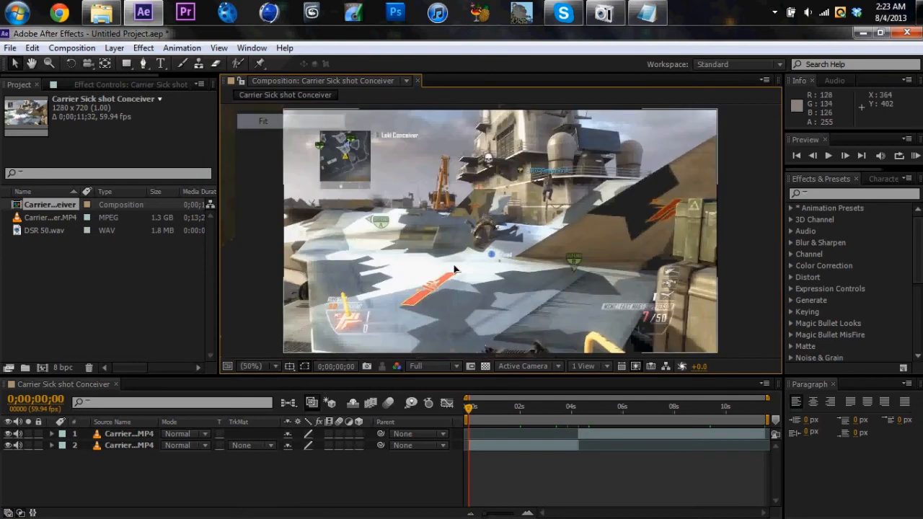
left_click(132, 446)
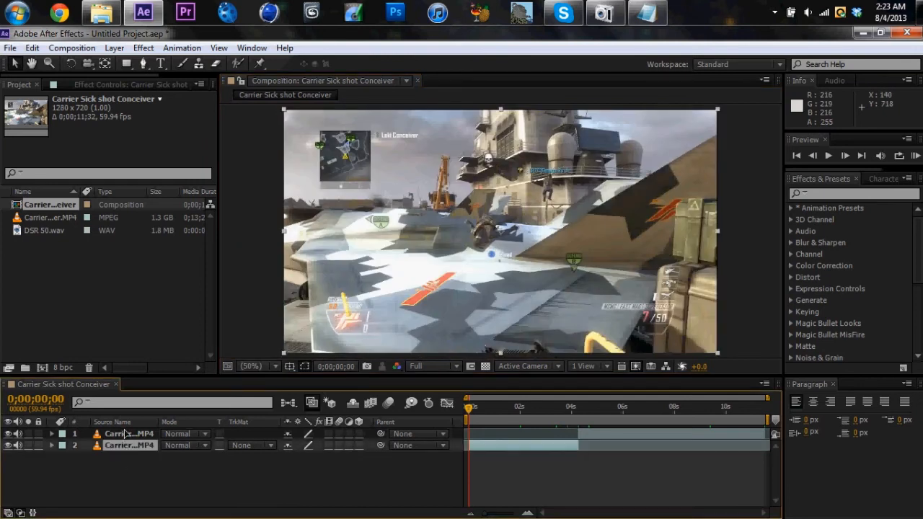
left_click(126, 436, "shift")
right_click(124, 439)
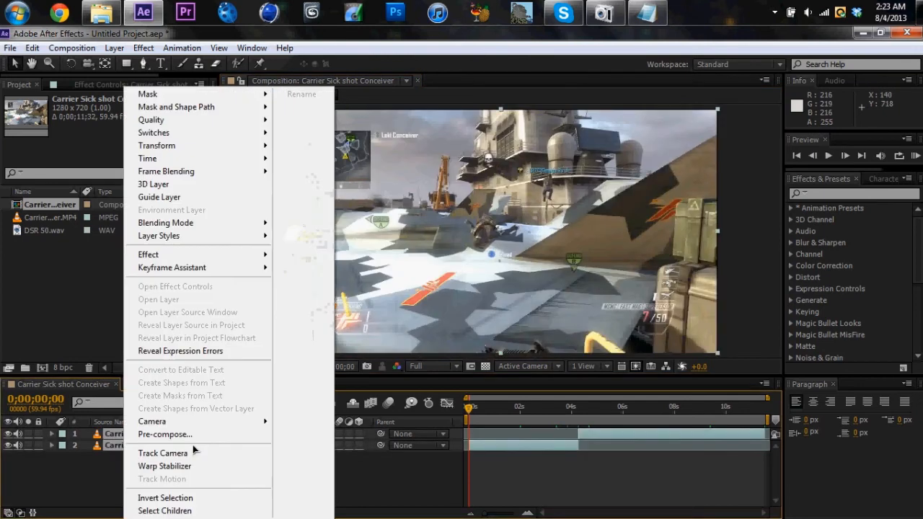
left_click(112, 441)
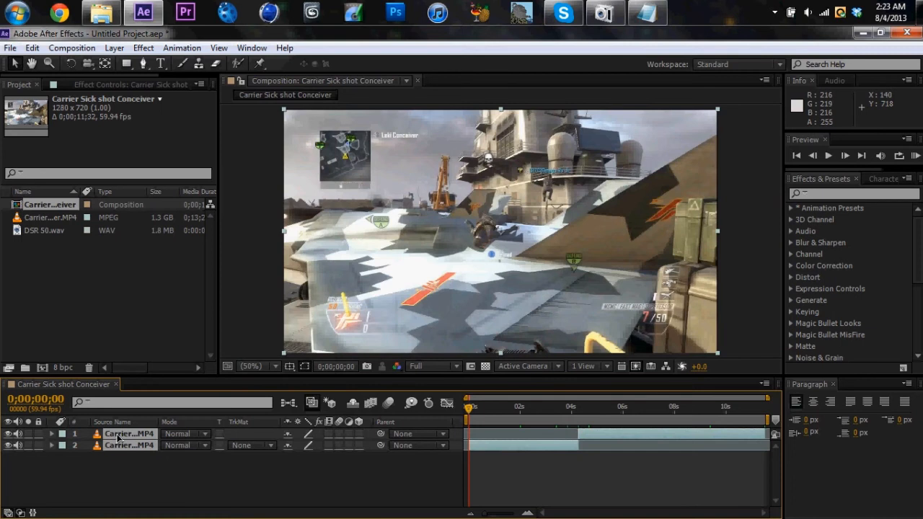
key("s")
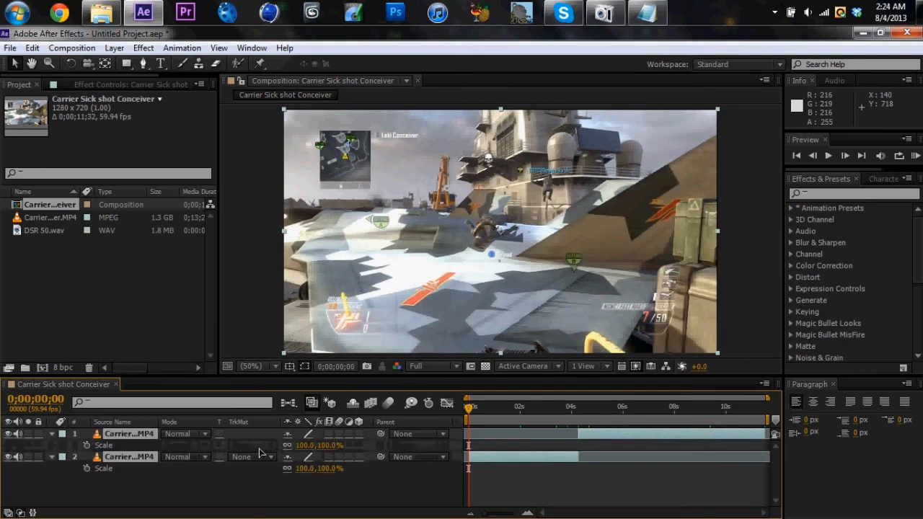
left_click(305, 446)
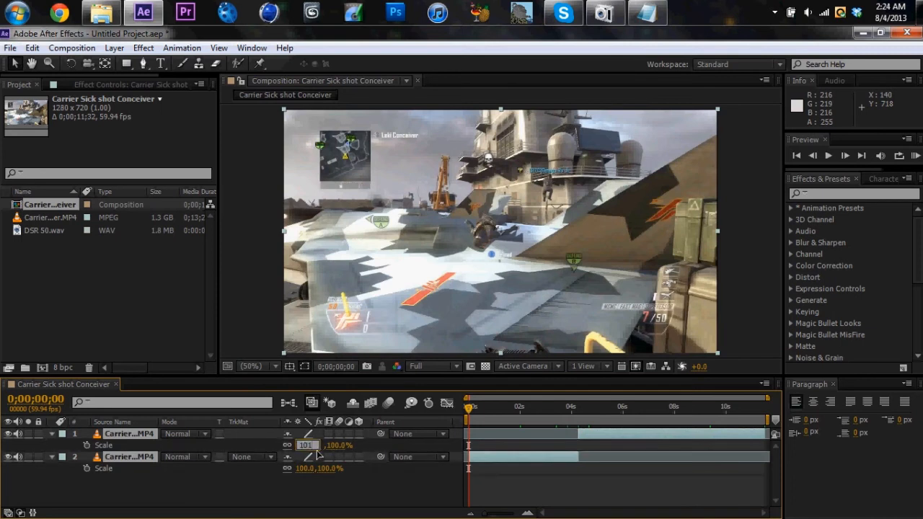
left_click(238, 472)
left_click(52, 434)
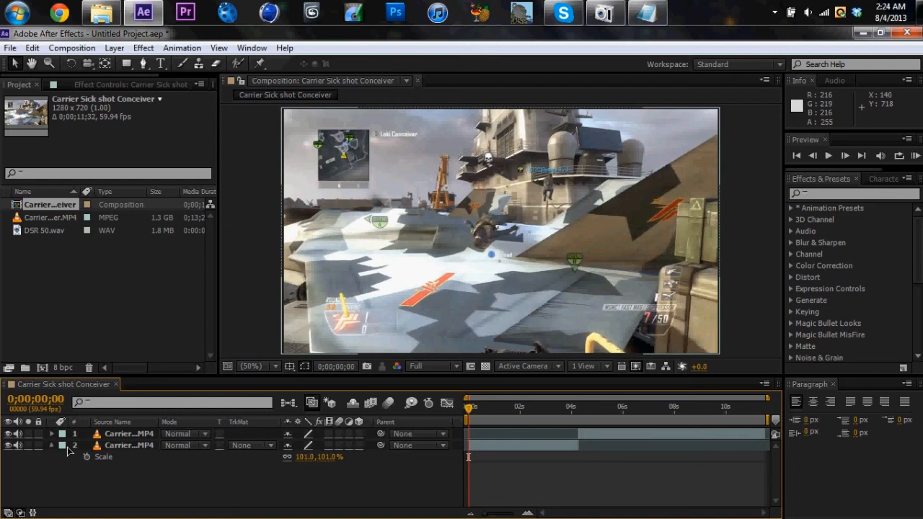
left_click(51, 444)
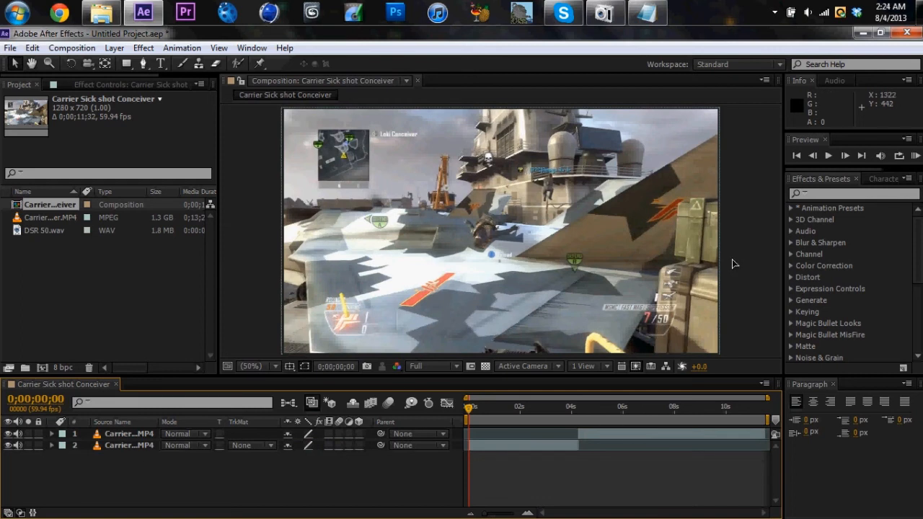
Add a black solid of 1280 x 720 px as the top layer of the composition
right_click(286, 481)
mouse_move(387, 335)
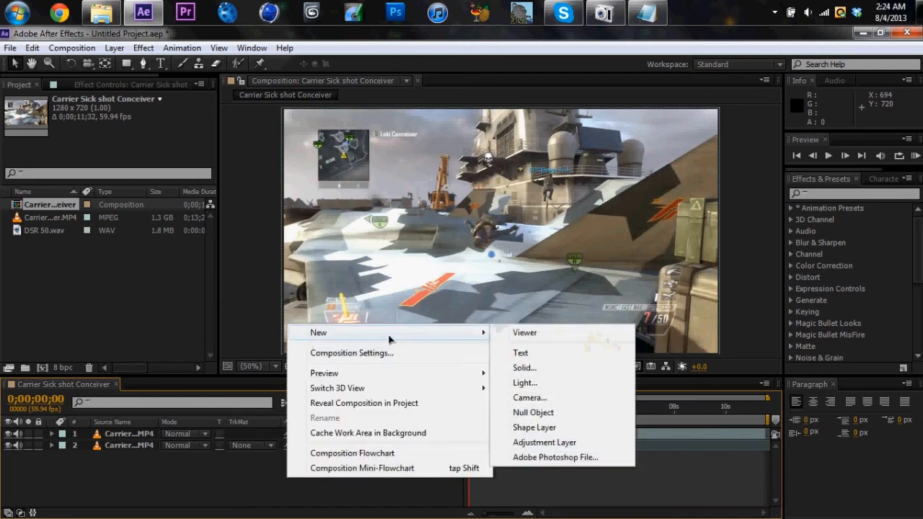
left_click(534, 368)
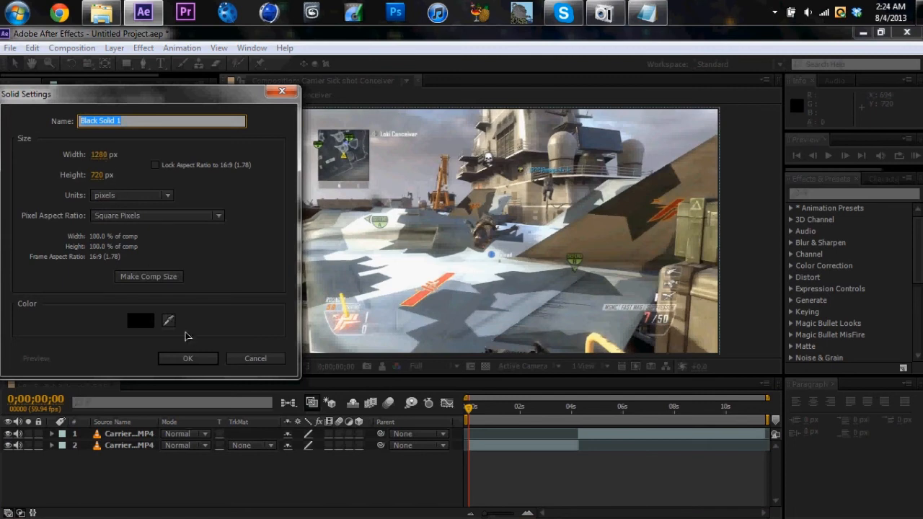
left_click(187, 358)
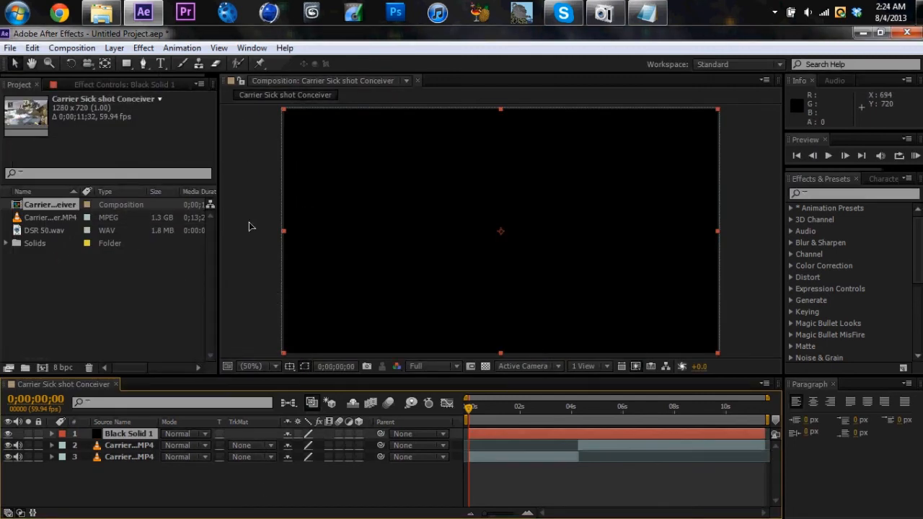
left_click(114, 48)
mouse_move(230, 30)
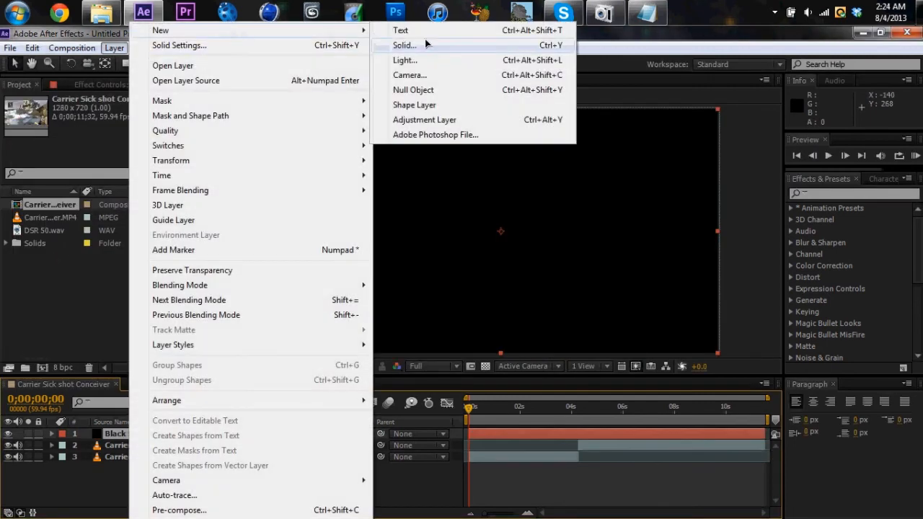
left_click(423, 480)
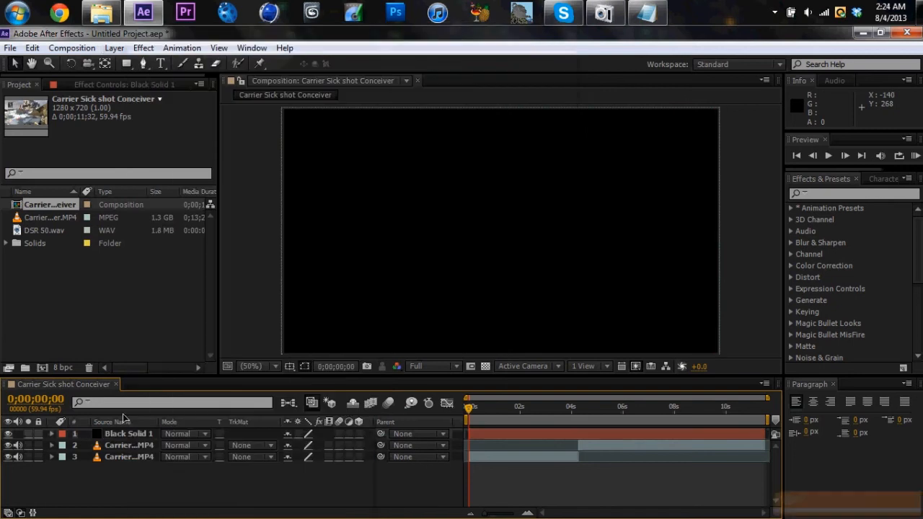
Find the CC Jaws effect and apply it to the black solid layer
left_click(127, 433)
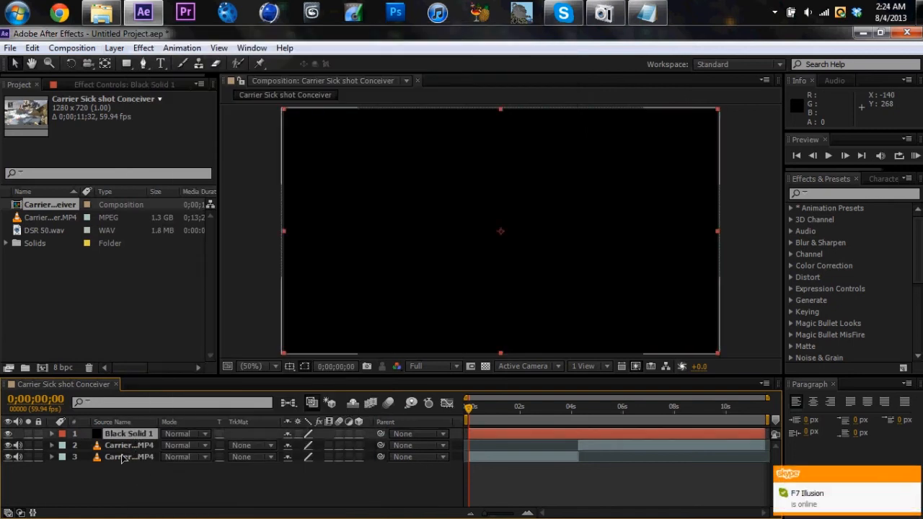
left_click(841, 195)
type("cc jaws")
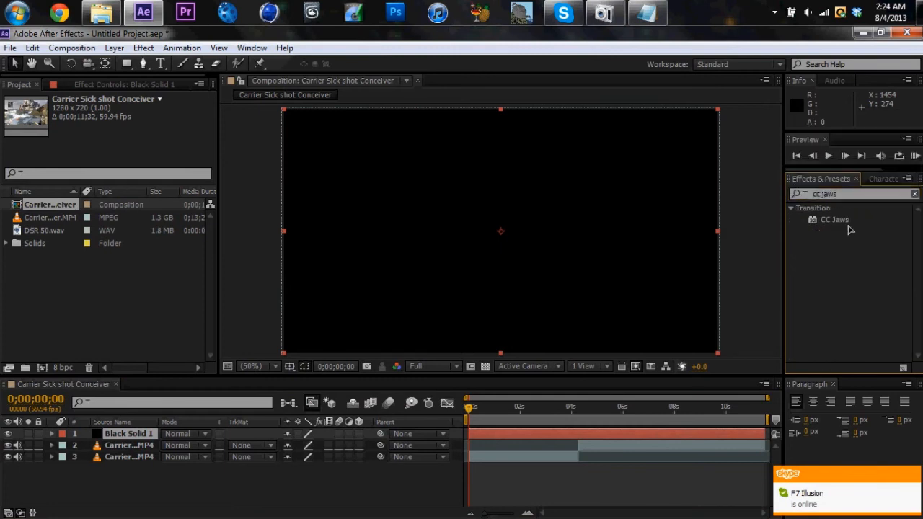
left_click(844, 222)
left_click_drag(837, 225, 128, 434)
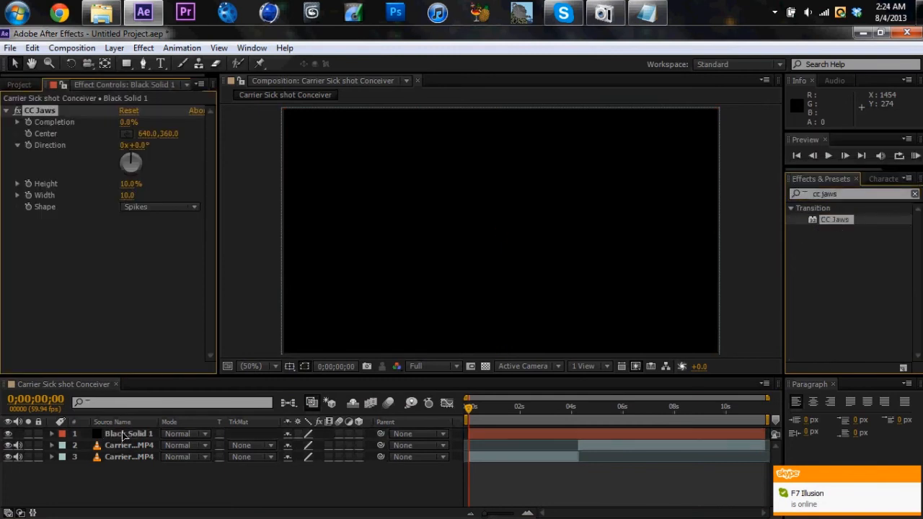
Set CC Jaws Height to 0% and Completion to 89% on the solid to form cinematic bars
left_click(131, 185)
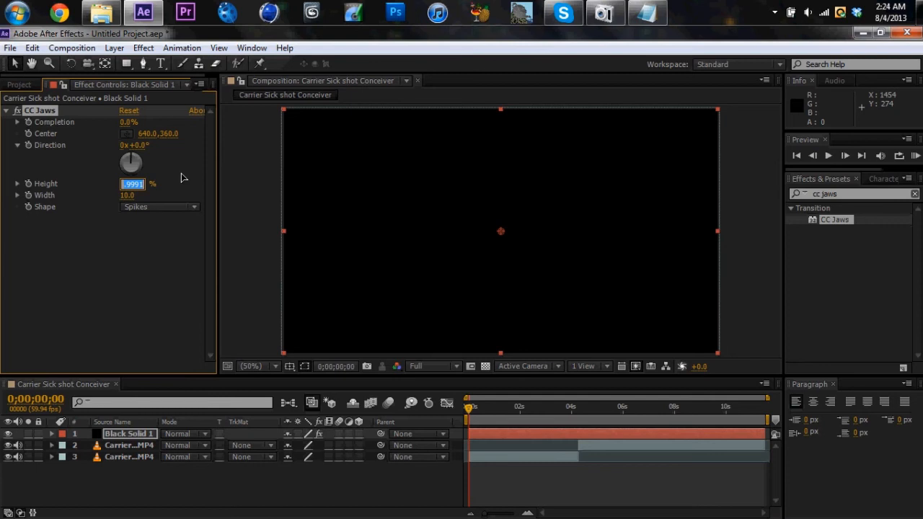
type("0")
key("Return")
left_click_drag(130, 121, 194, 131)
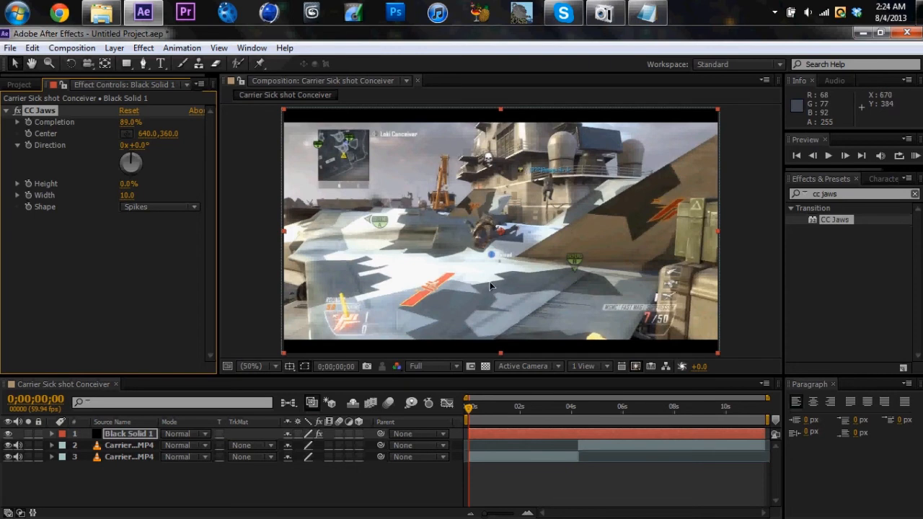
left_click(236, 488)
left_click(25, 85)
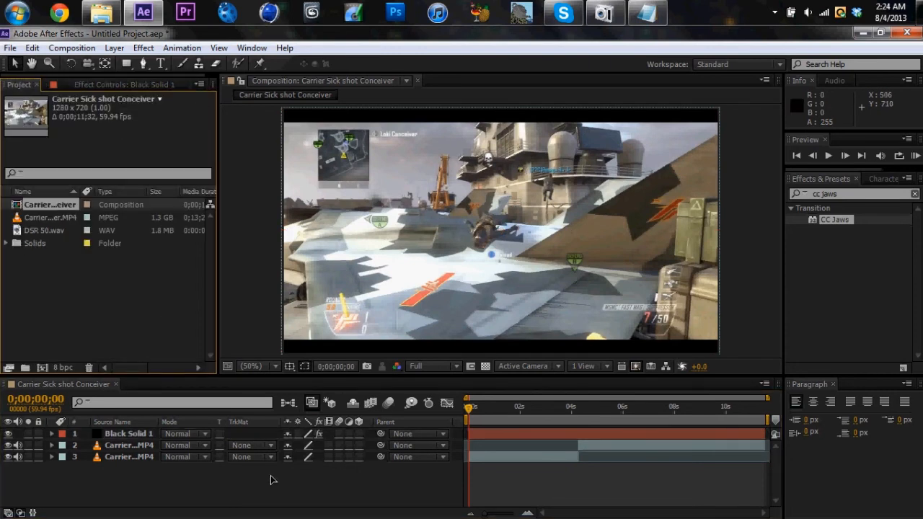
Go to the gunshot at 0;00;02;19 and enable time remapping on the first gameplay clip, layer 3
left_click(527, 408)
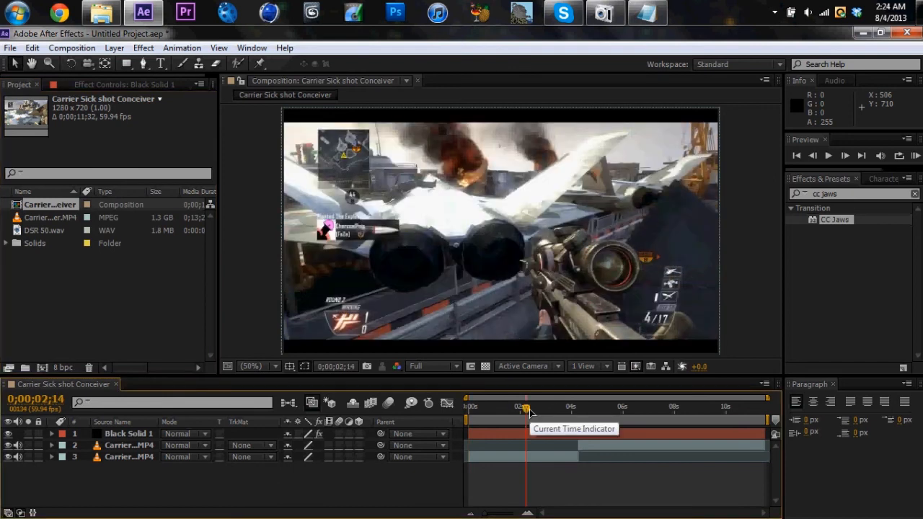
left_click_drag(528, 410, 531, 410)
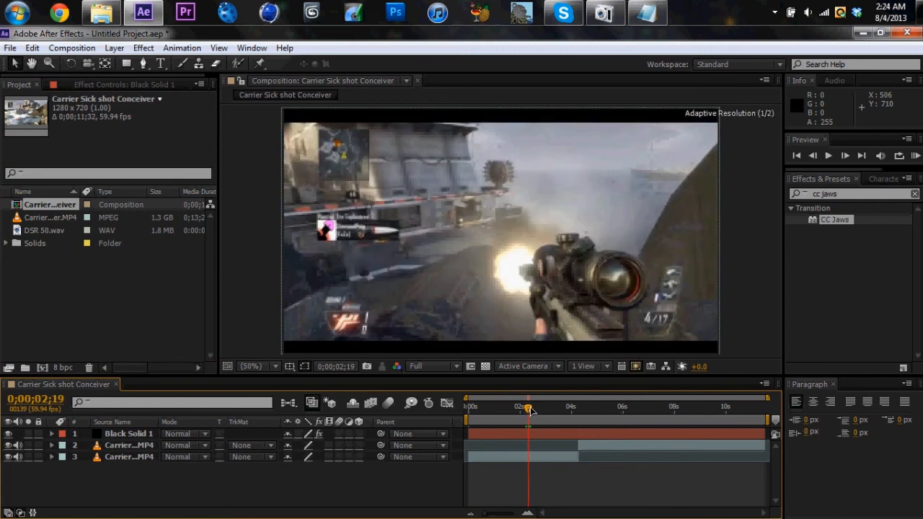
left_click(530, 456)
right_click(531, 456)
mouse_move(560, 158)
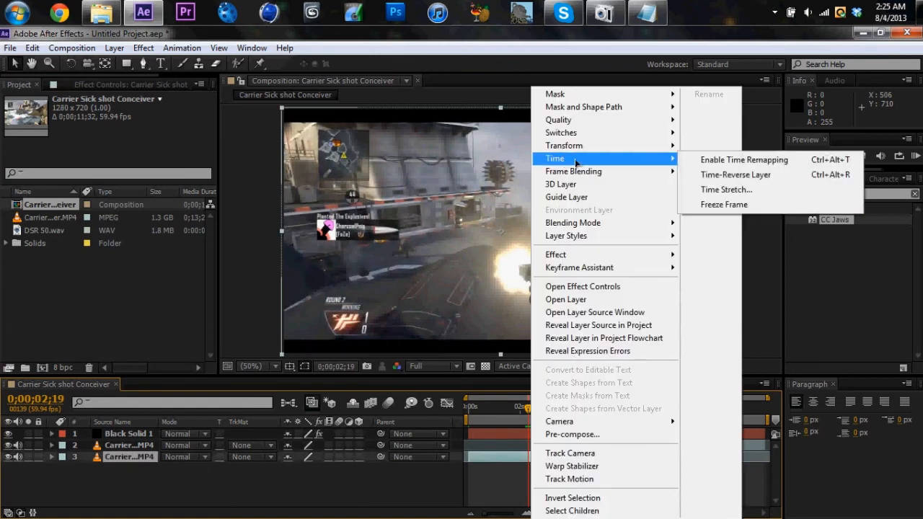
left_click(710, 160)
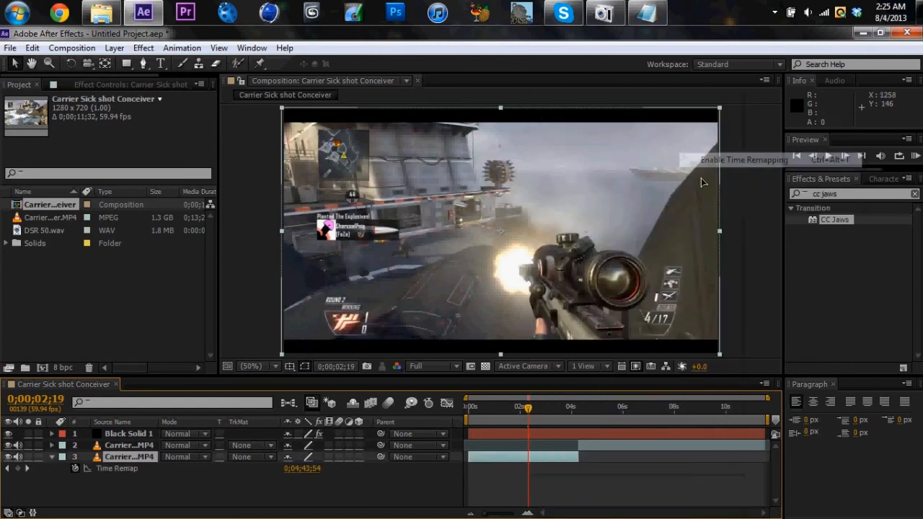
Add Time Remap keyframes to layer 3 at 0;00;02;19 and 0;00;02;35
left_click(18, 468)
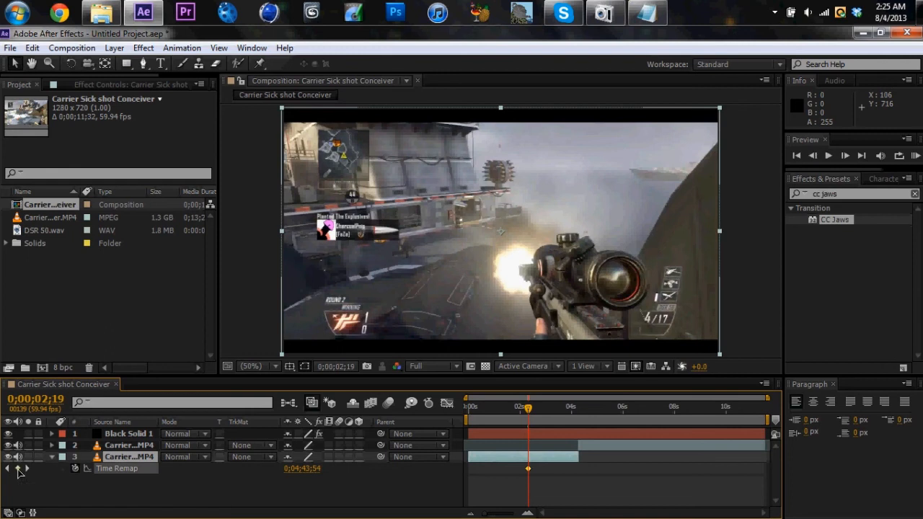
left_click_drag(484, 516, 533, 515)
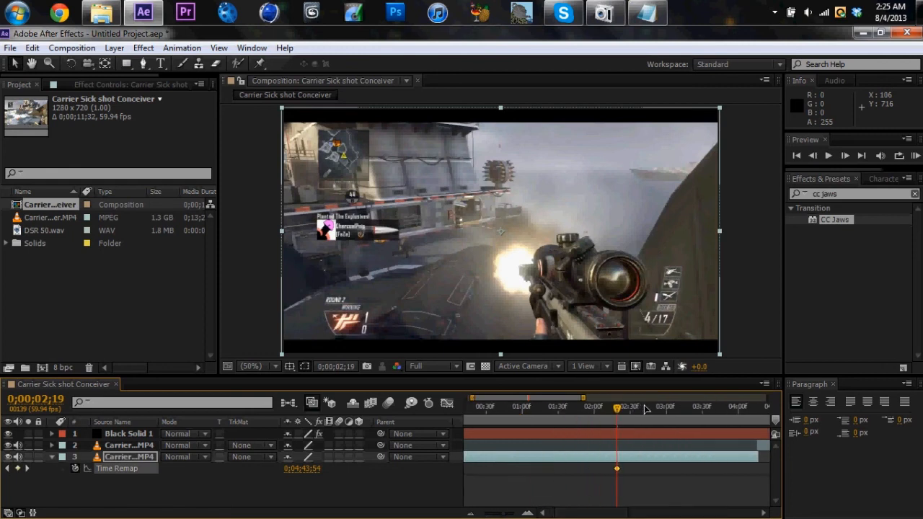
mouse_move(642, 409)
left_mouse_down()
mouse_move(651, 409)
mouse_move(635, 409)
left_mouse_up()
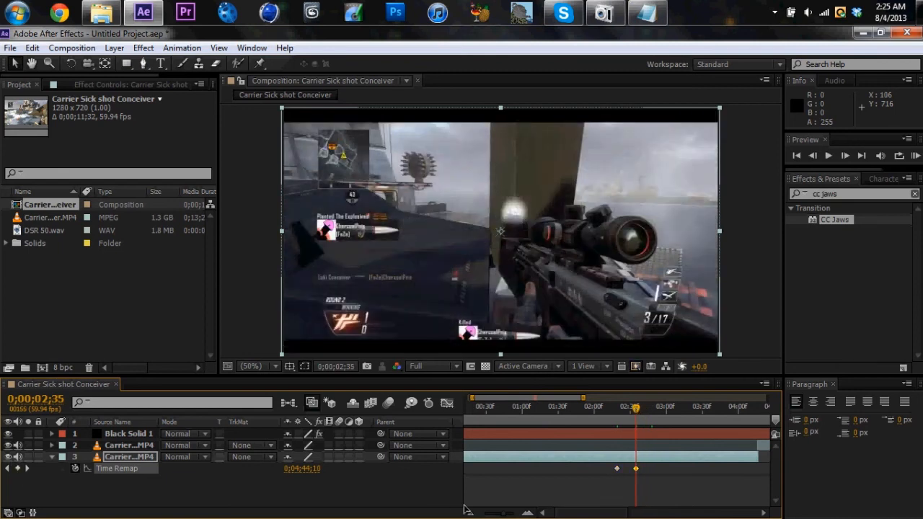
Move the second Time Remap keyframe out to just past 5 seconds to slow the shot, checking the slowed frames
left_click_drag(516, 514, 496, 515)
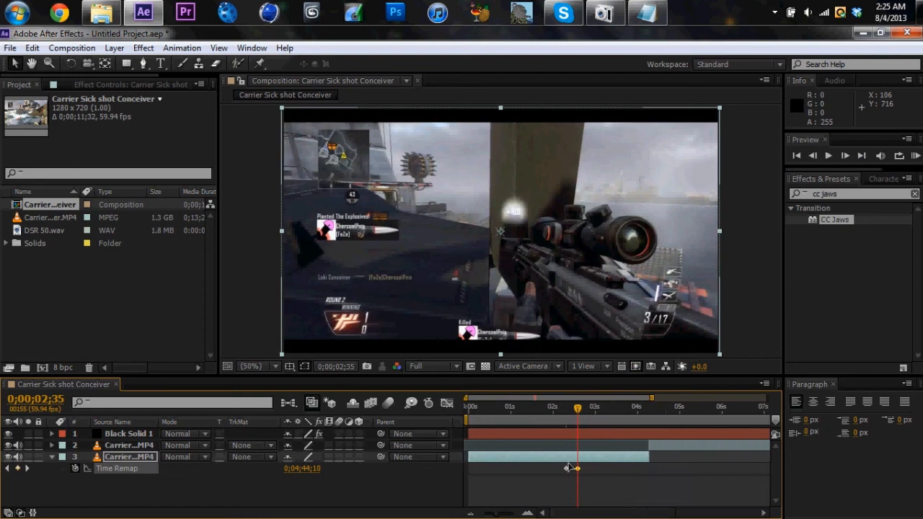
left_click_drag(581, 472, 652, 469)
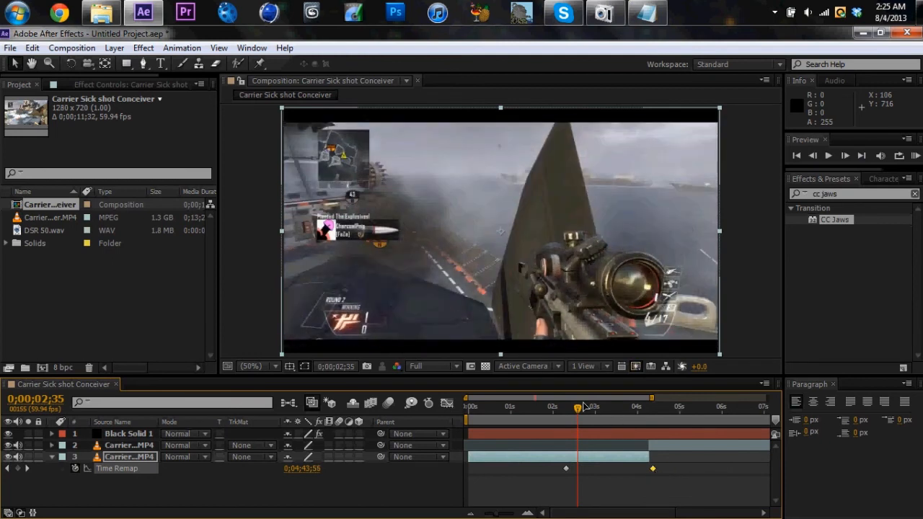
mouse_move(578, 408)
left_mouse_down()
mouse_move(644, 415)
mouse_move(578, 418)
left_mouse_up()
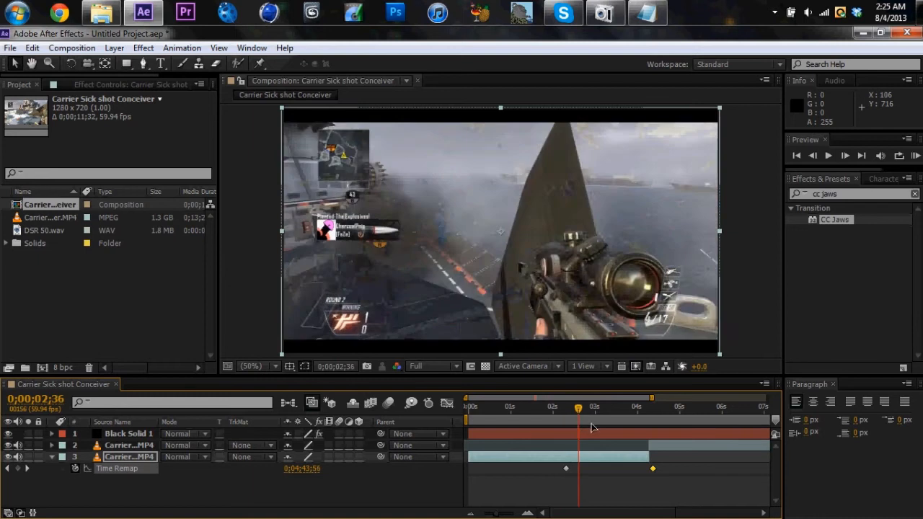
left_click_drag(653, 470, 690, 470)
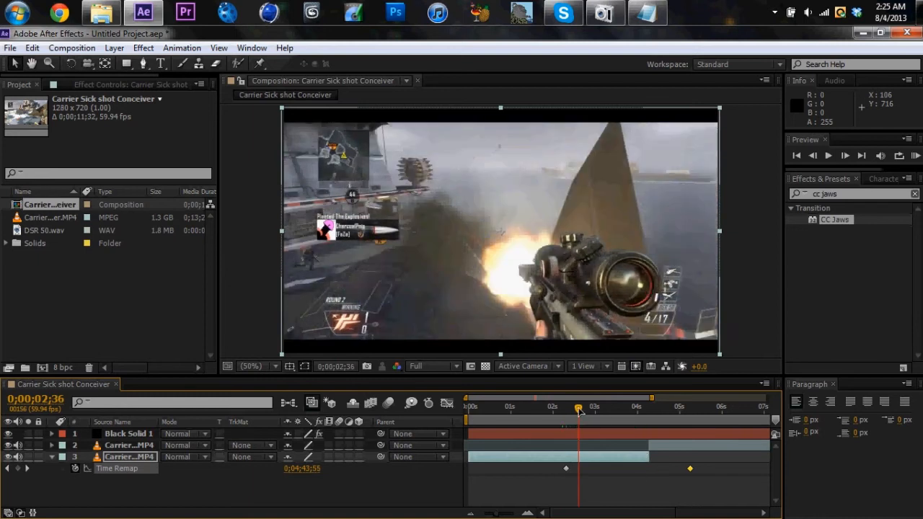
mouse_move(577, 409)
left_mouse_down()
mouse_move(567, 411)
mouse_move(625, 412)
mouse_move(581, 411)
left_mouse_up()
left_click_drag(496, 514, 488, 515)
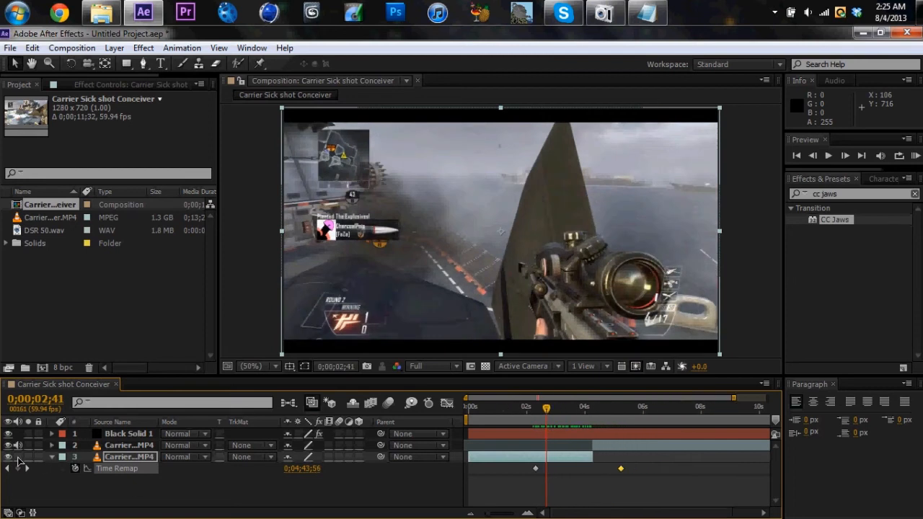
Add the DSR 50.wav sound to the composition as the lowest layer and go to 0;00;02;18
left_click(52, 231)
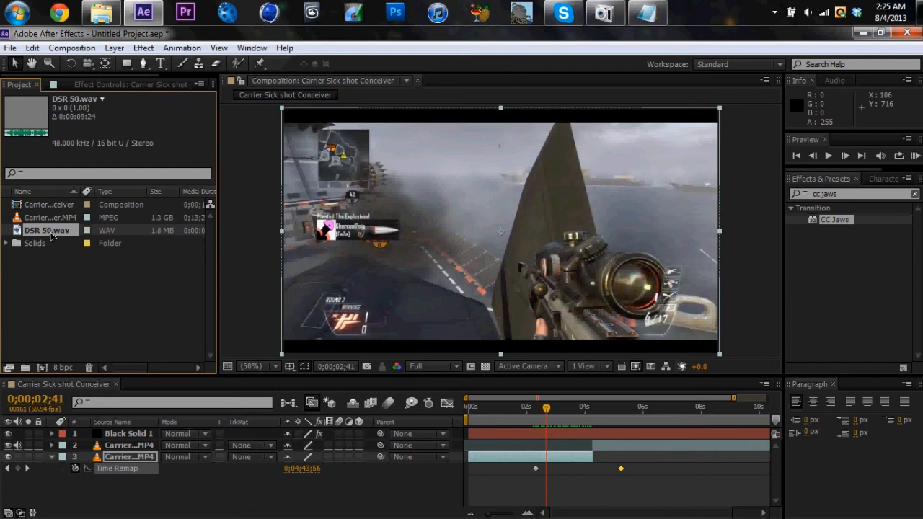
left_click_drag(51, 234, 534, 409)
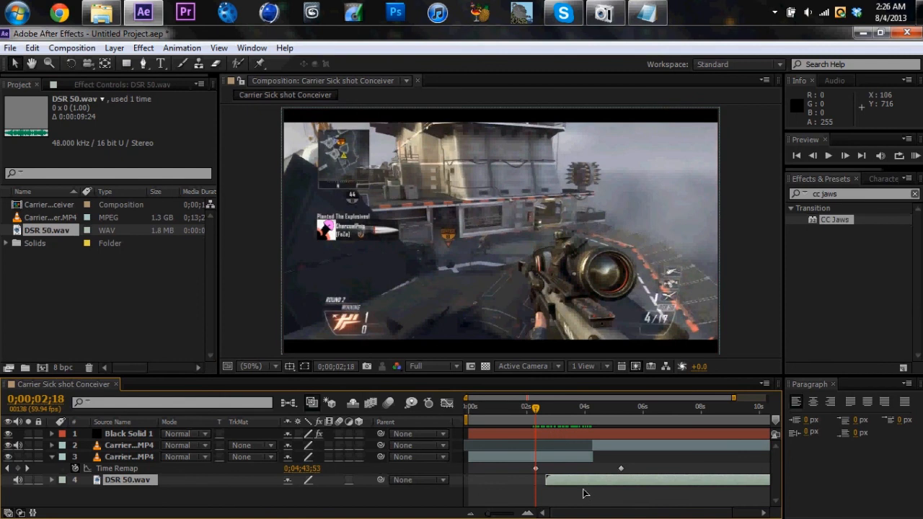
Move the DSR 50.wav layer earlier to start just before the gunshot frame and display its audio waveform
left_click_drag(581, 484, 565, 483)
key("l")
key("l")
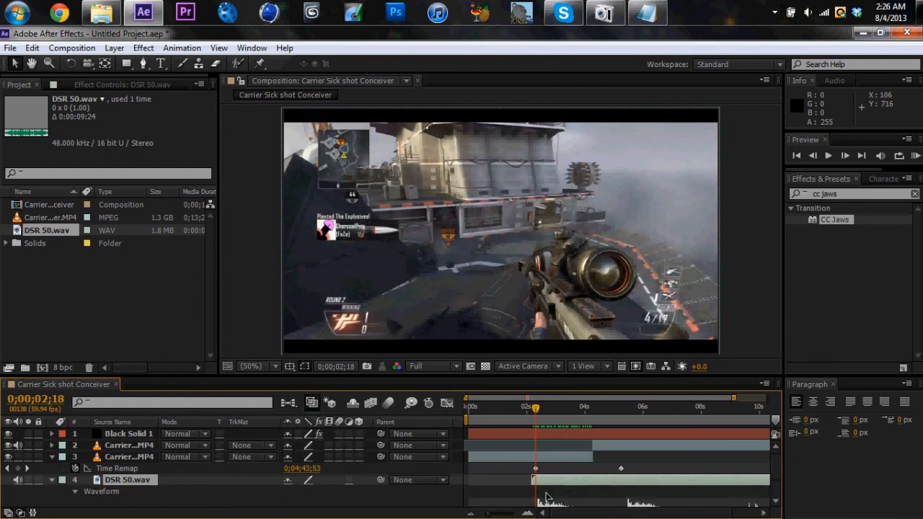
left_click_drag(485, 514, 508, 514)
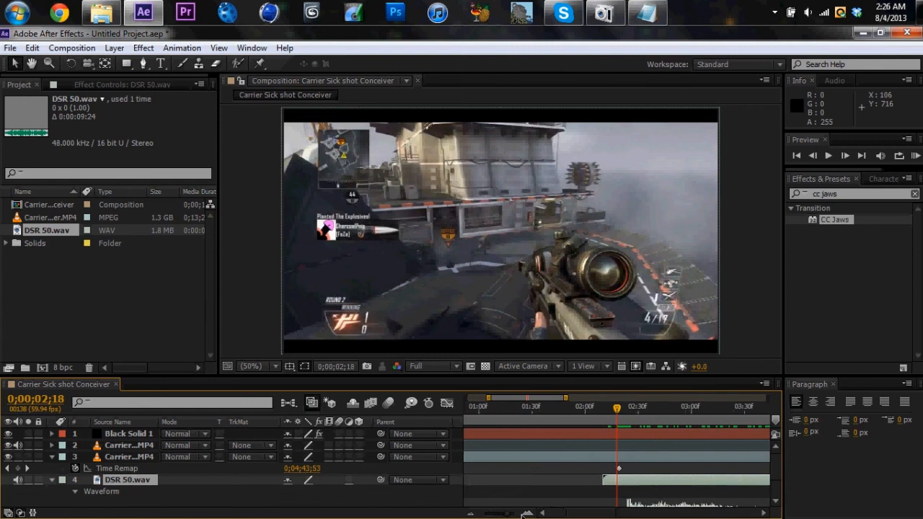
scroll(784, 469, "down", 2)
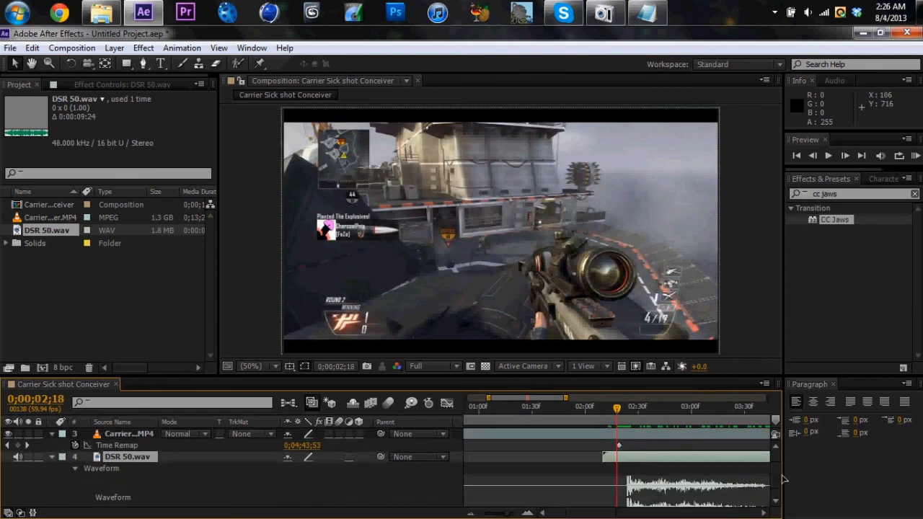
Split DSR 50.wav at 0;00;02;23, delete the silent part before it, and align the remaining sound's start with 0;00;02;19
left_click(626, 412)
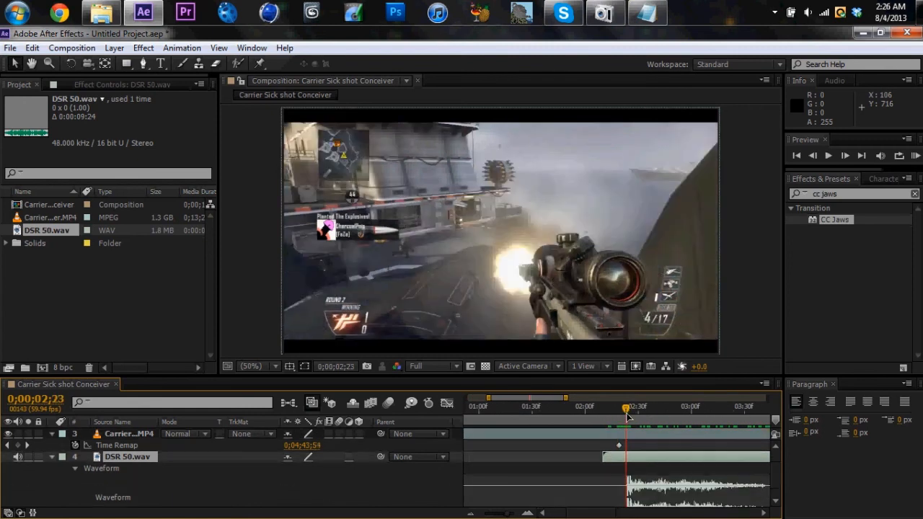
key("ctrl+shift+d")
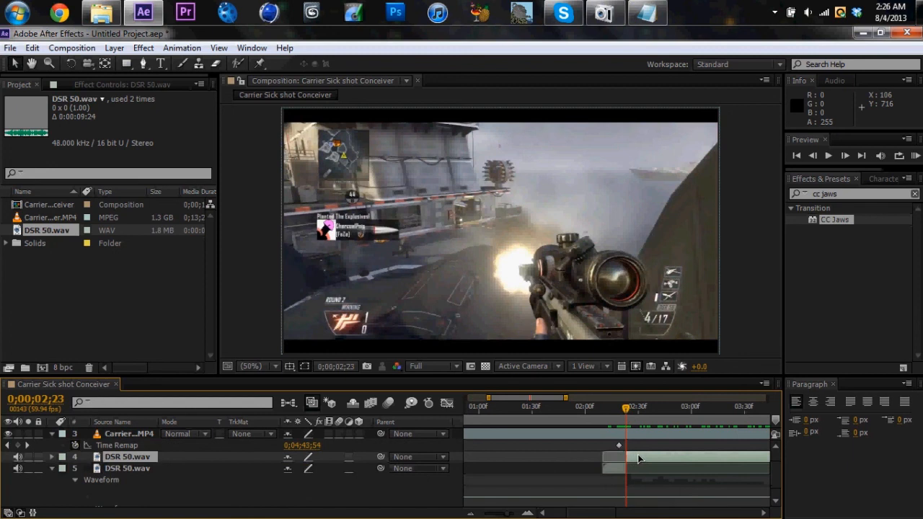
left_click(618, 468)
key("Delete")
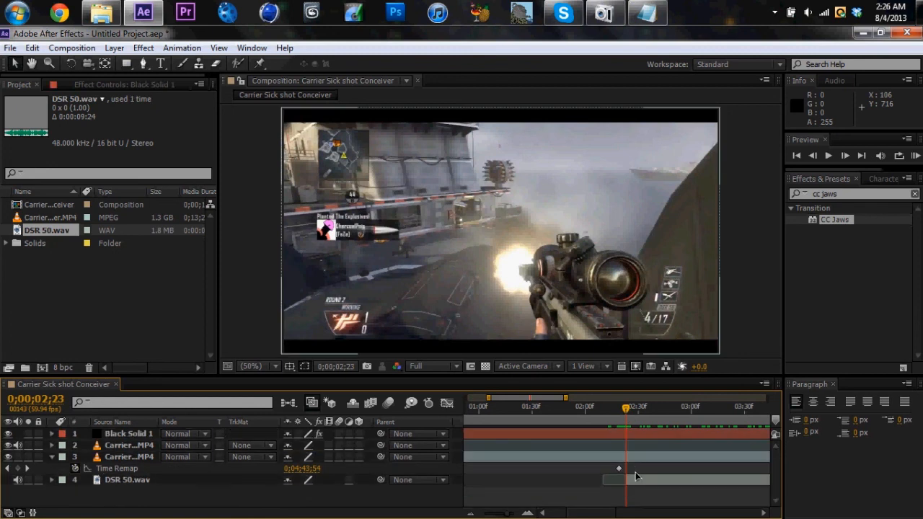
left_click(618, 480)
left_click_drag(626, 408, 618, 409)
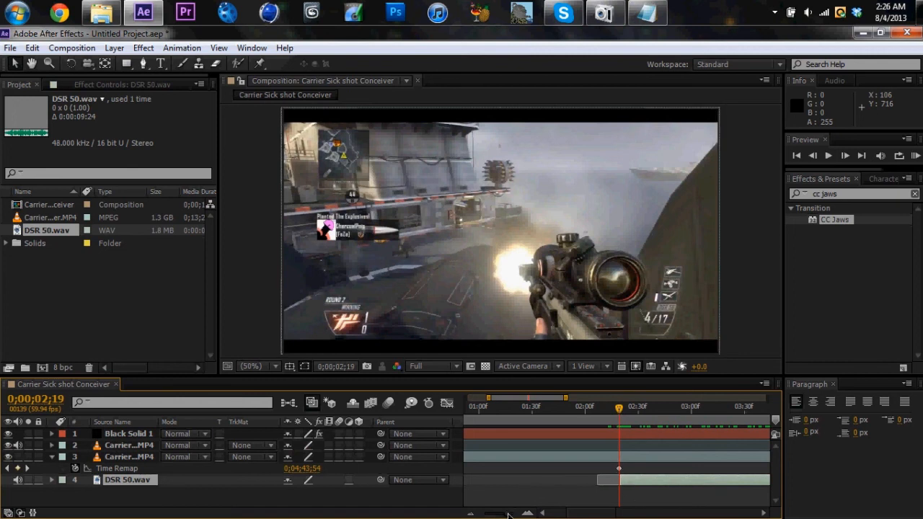
Using its waveform, split DSR 50.wav at 0;00;04;01 after the first shot, delete the remainder, and hide the waveform
left_click_drag(509, 515, 490, 515)
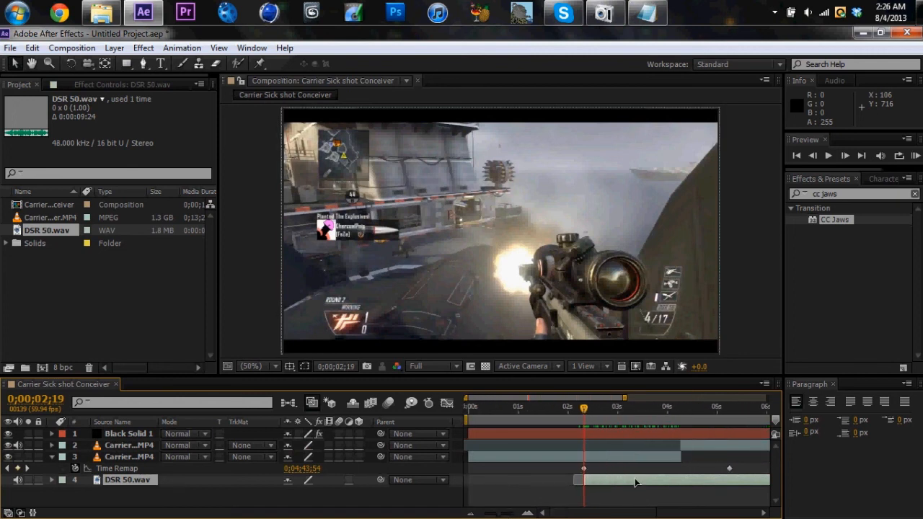
key("l")
key("l")
left_click(668, 409)
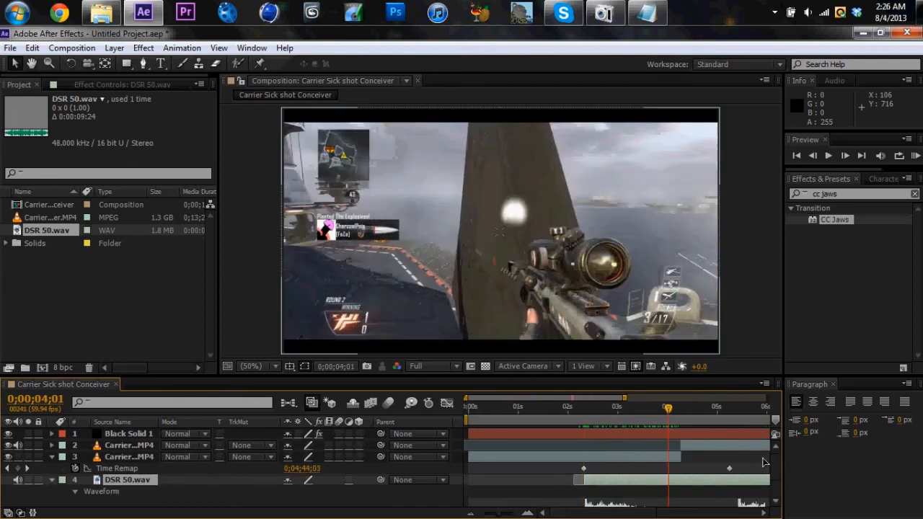
scroll(771, 472, "down", 3)
key("ctrl+shift+d")
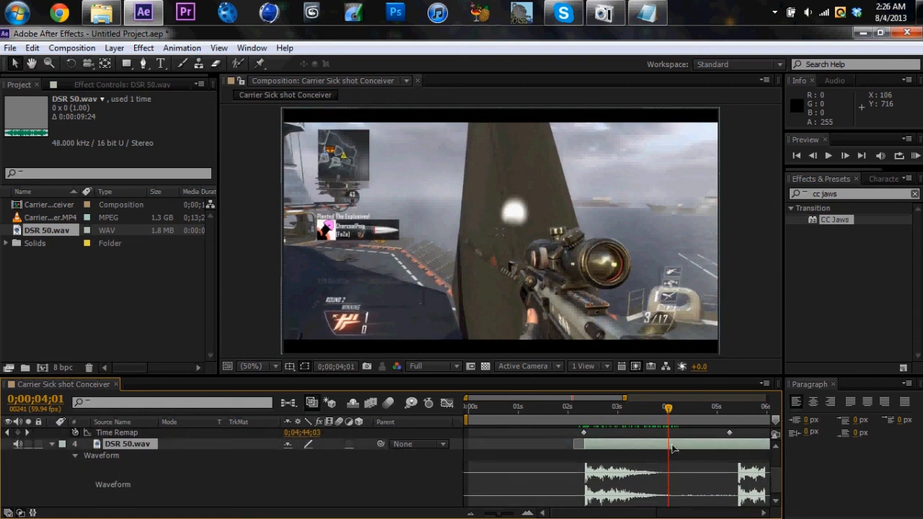
key("Delete")
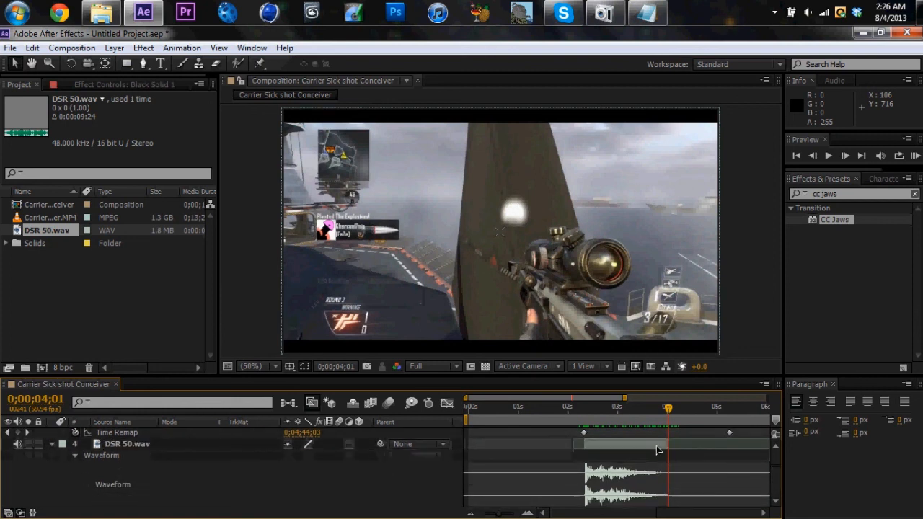
left_click(646, 449)
key("l")
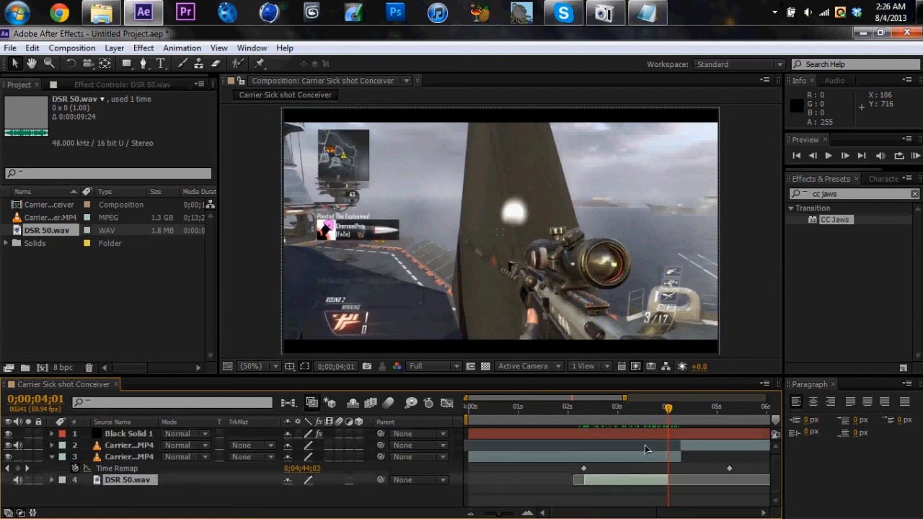
left_click(226, 501)
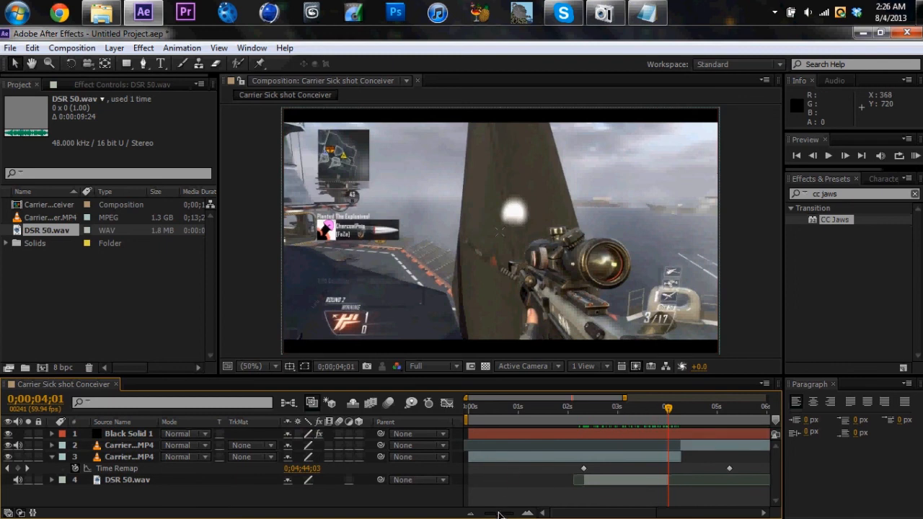
Return to the start of the timeline and add the composition to the render queue
left_click_drag(498, 514, 481, 513)
left_click_drag(596, 408, 431, 390)
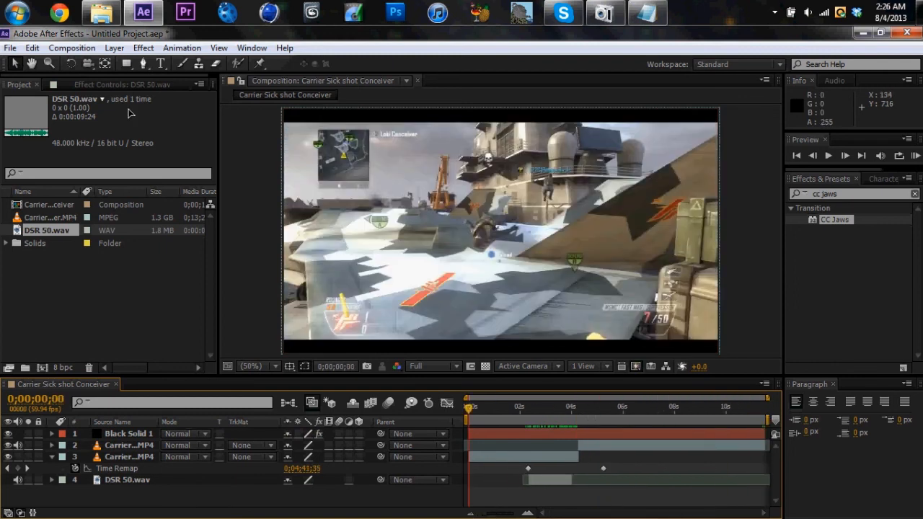
left_click(72, 48)
left_click(122, 149)
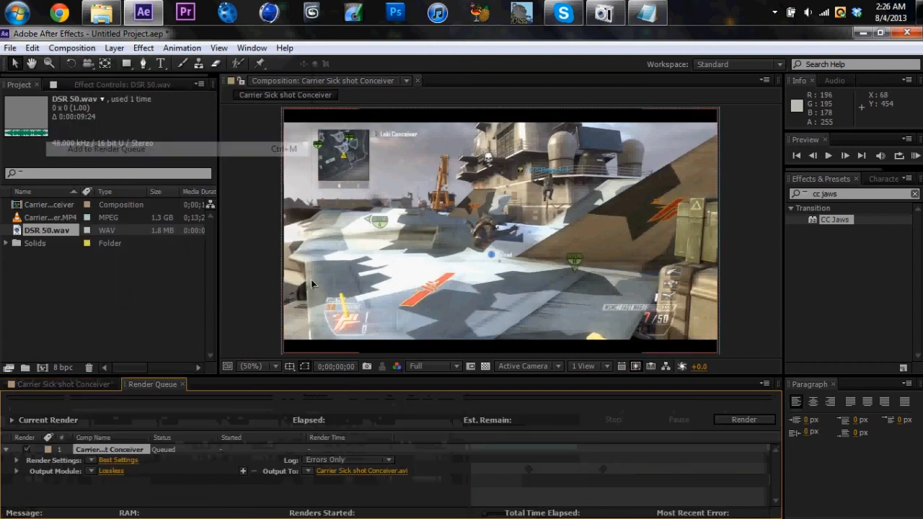
Apply the Youtube output module template to the queued render and check its output file destination
left_click(99, 472)
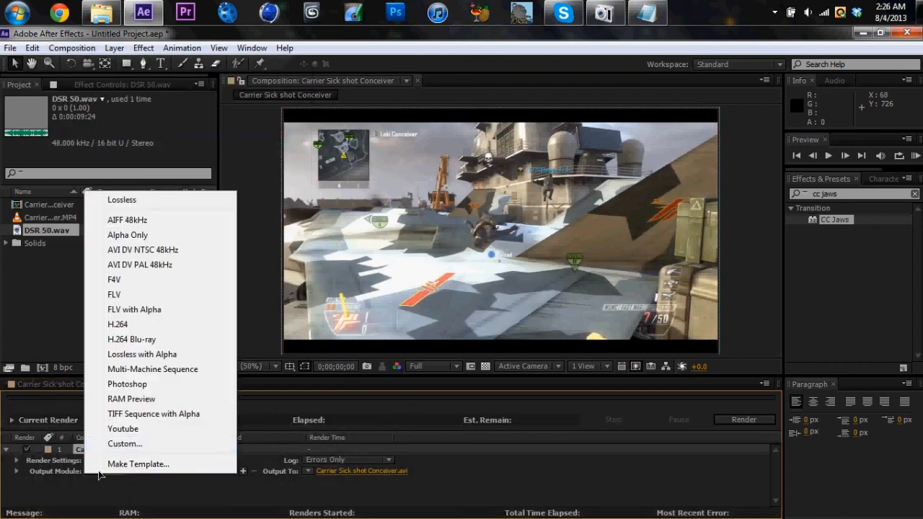
left_click(133, 429)
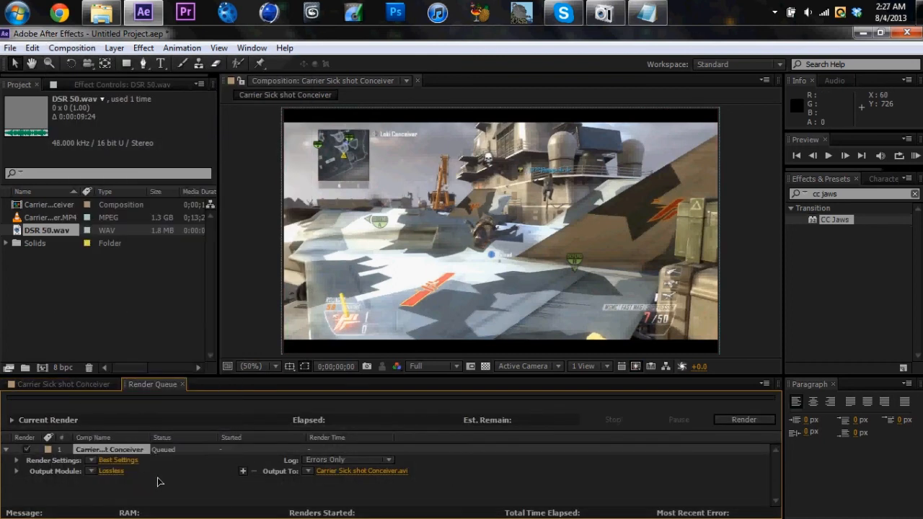
left_click(368, 471)
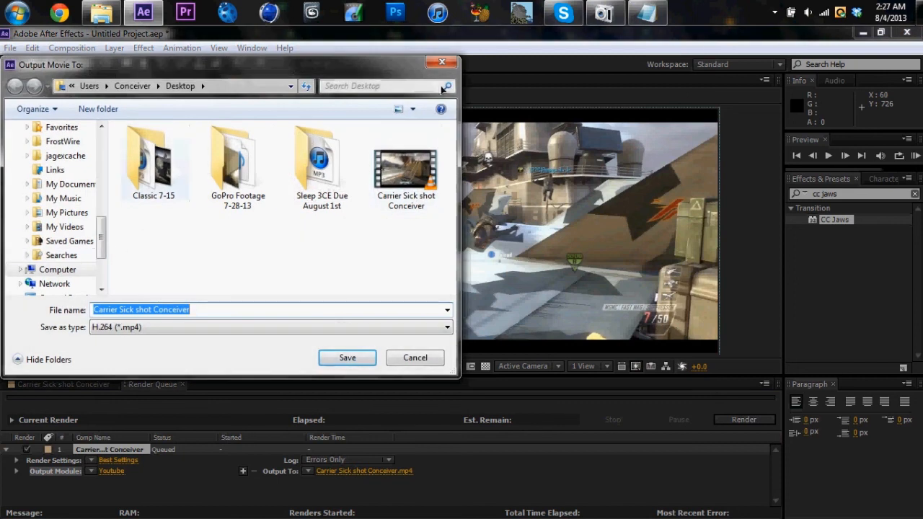
left_click(347, 358)
Review the output module's H.264 multiplexer, video and audio options and accept the settings
left_click(112, 471)
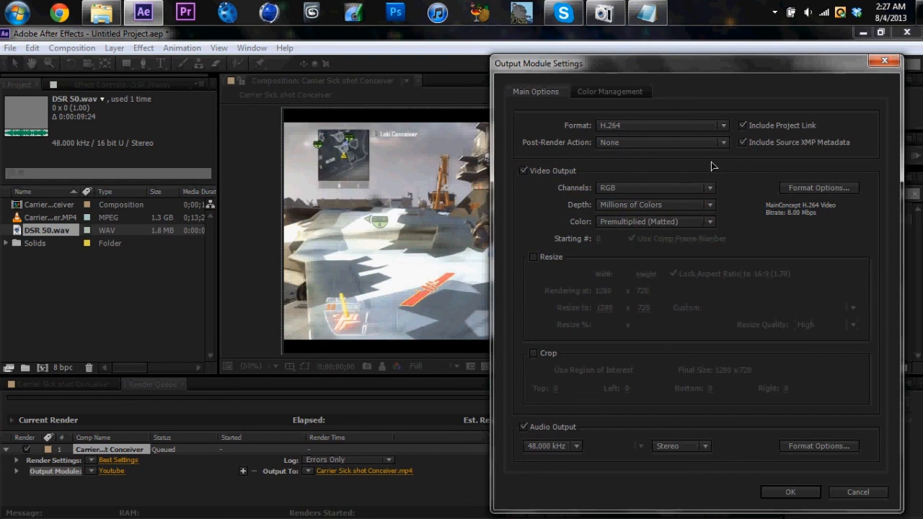
left_click(807, 188)
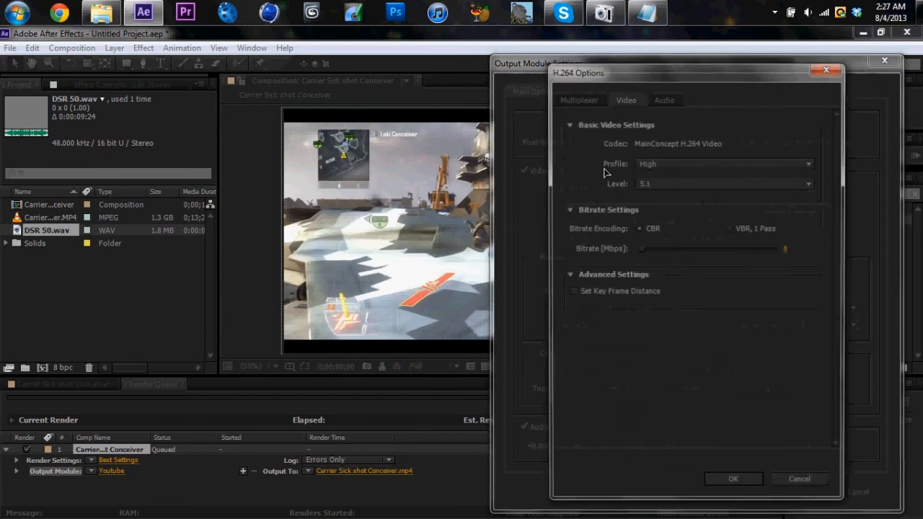
left_click(591, 101)
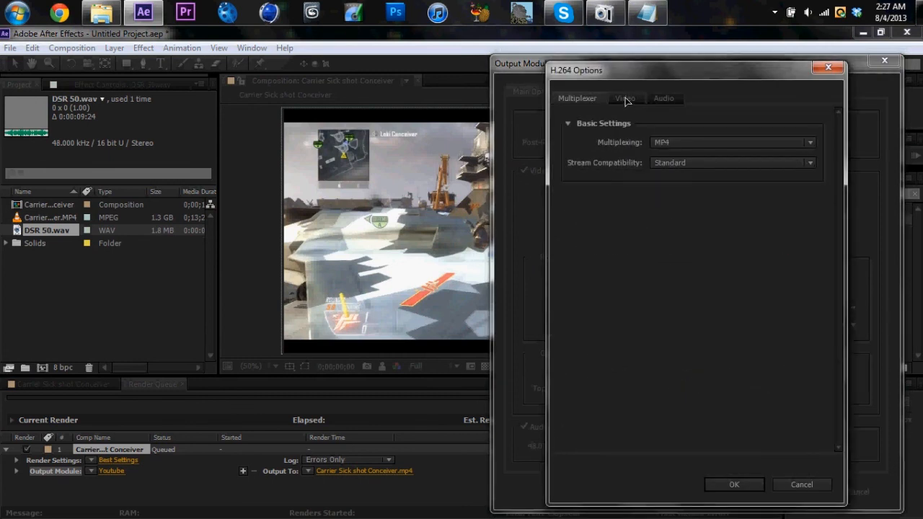
left_click(625, 99)
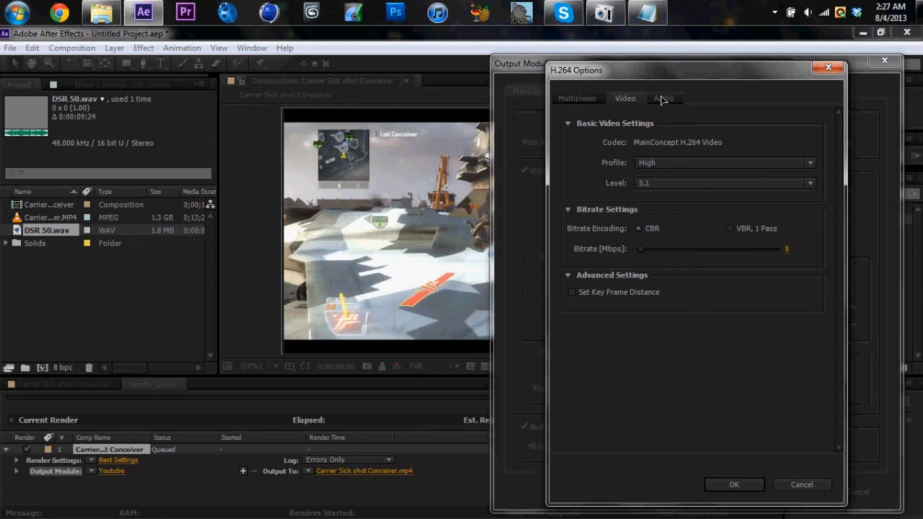
left_click(662, 98)
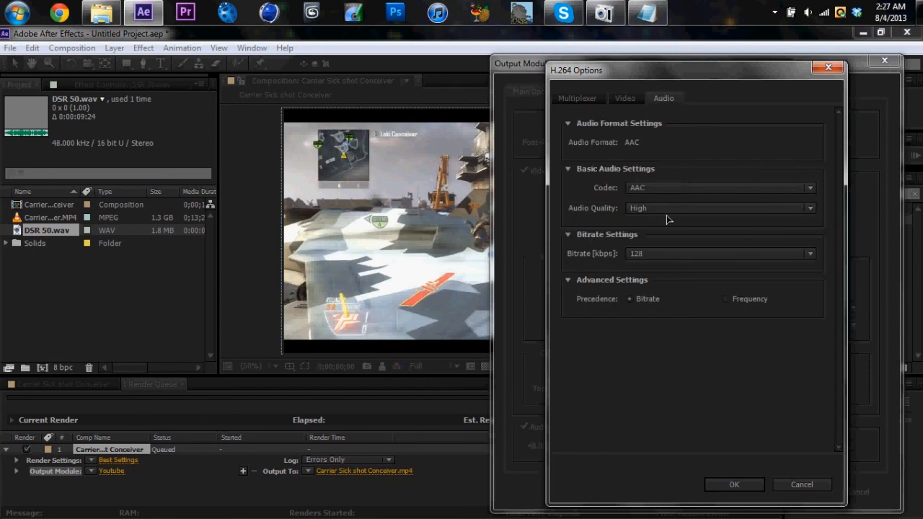
left_click(734, 484)
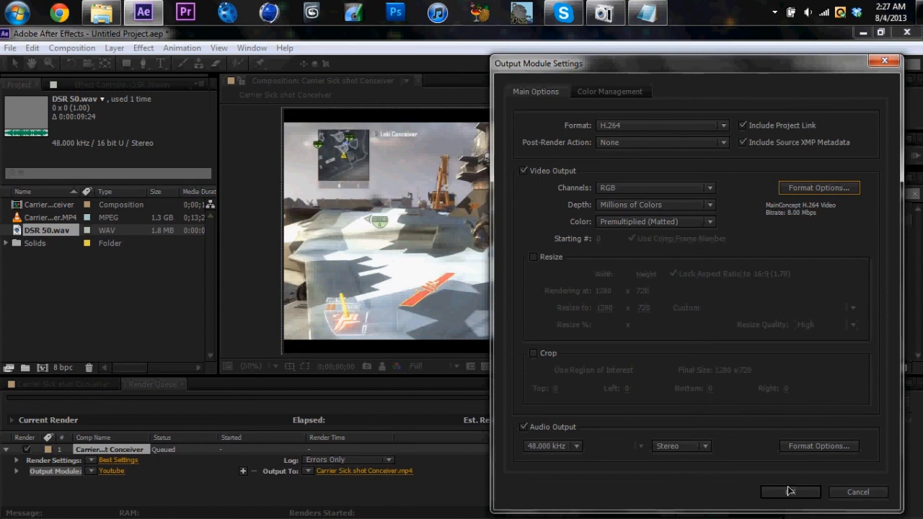
left_click(789, 491)
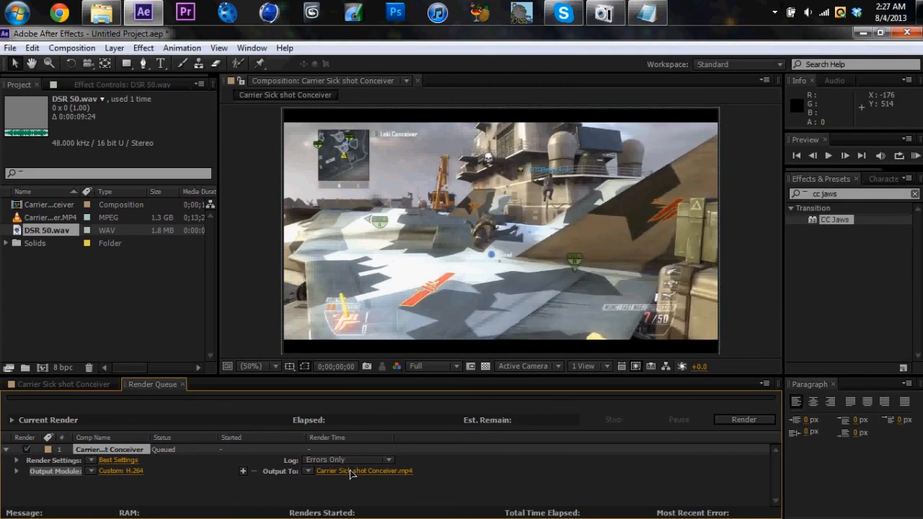
Set the output to Carrier Sick shot Conceiver on the Desktop, replacing the existing file, and start the render
left_click(351, 473)
left_click_drag(103, 231, 104, 186)
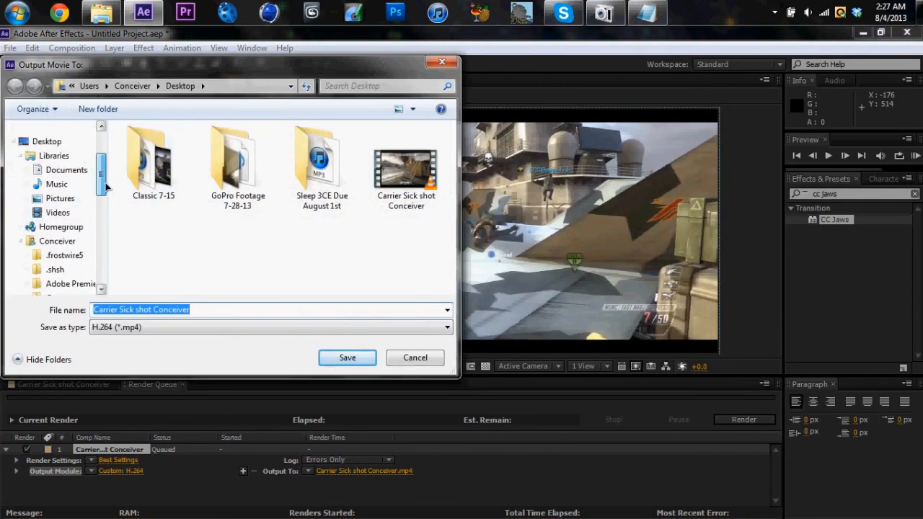
left_click(46, 142)
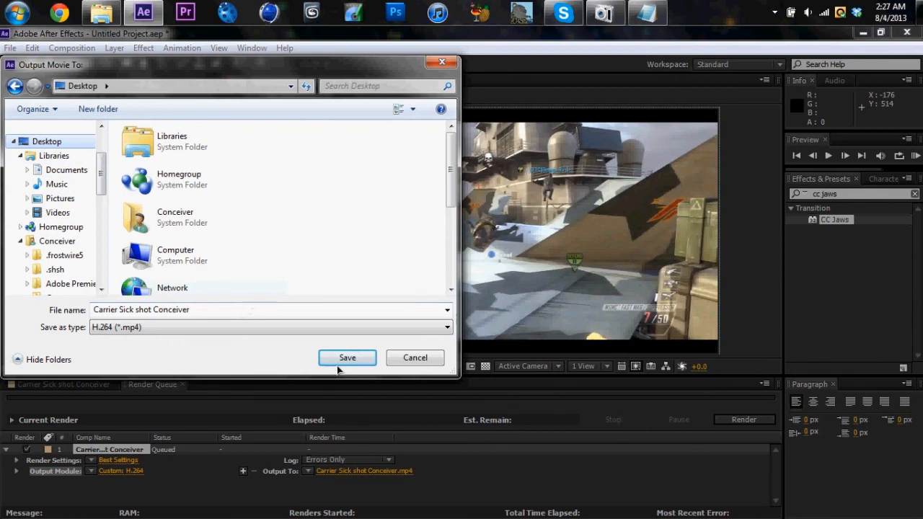
left_click(213, 314)
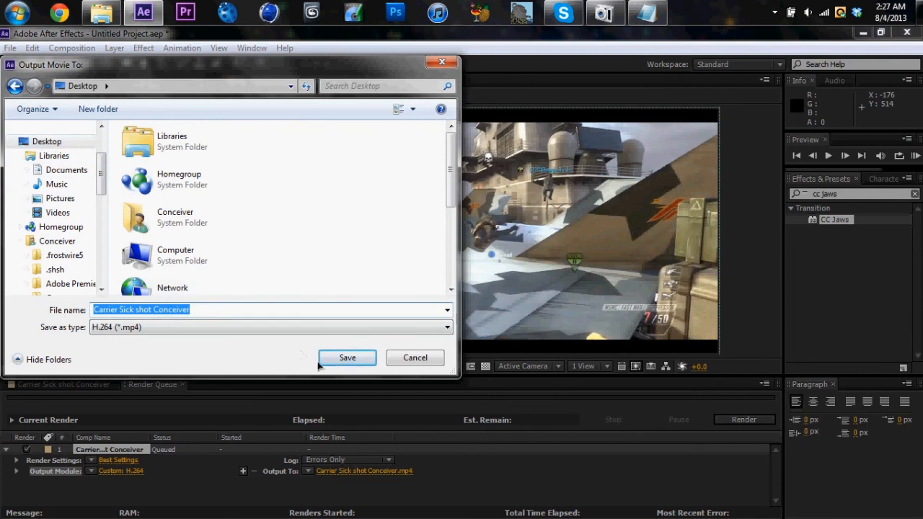
left_click(346, 357)
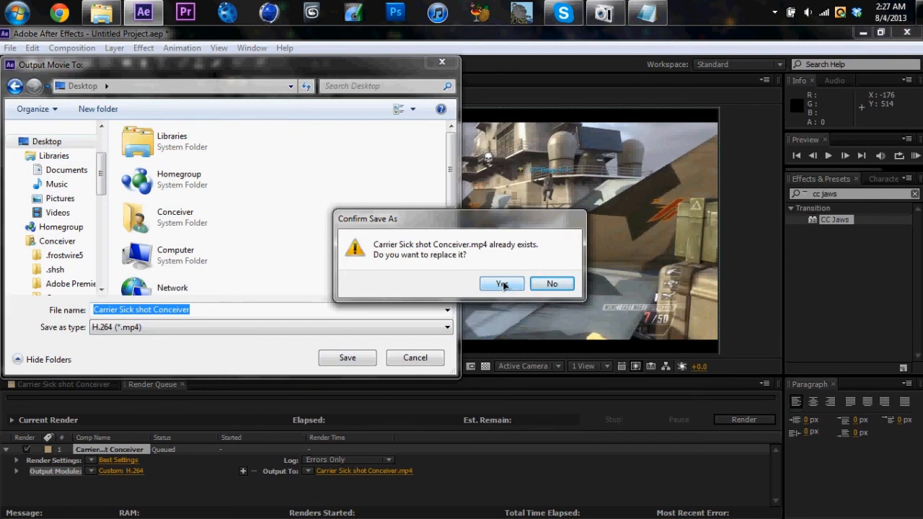
left_click(502, 284)
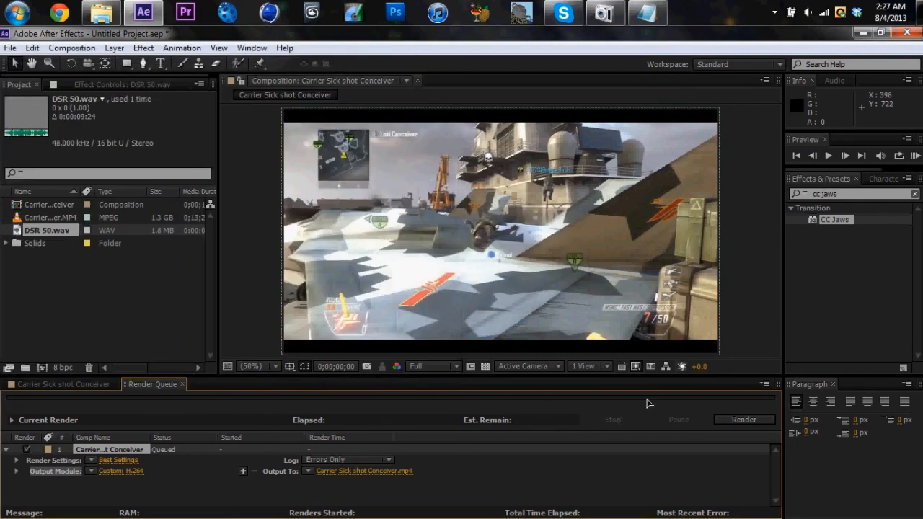
left_click(743, 420)
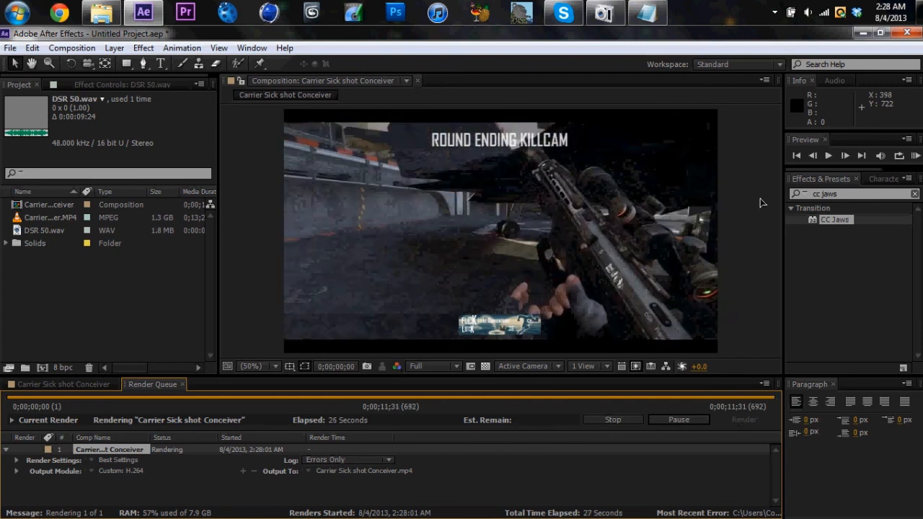
Switch to the desktop and select the rendered Carrier Sick shot Conceiver video
left_click(919, 12)
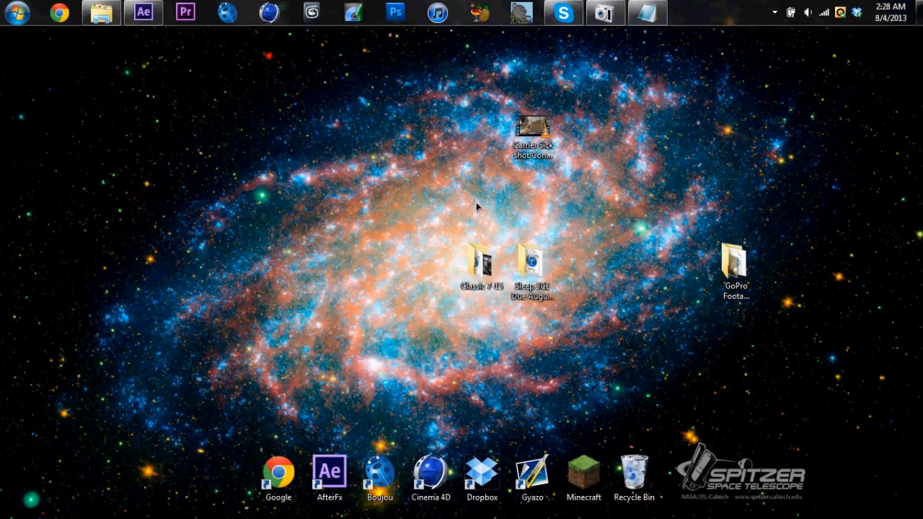
left_click(533, 130)
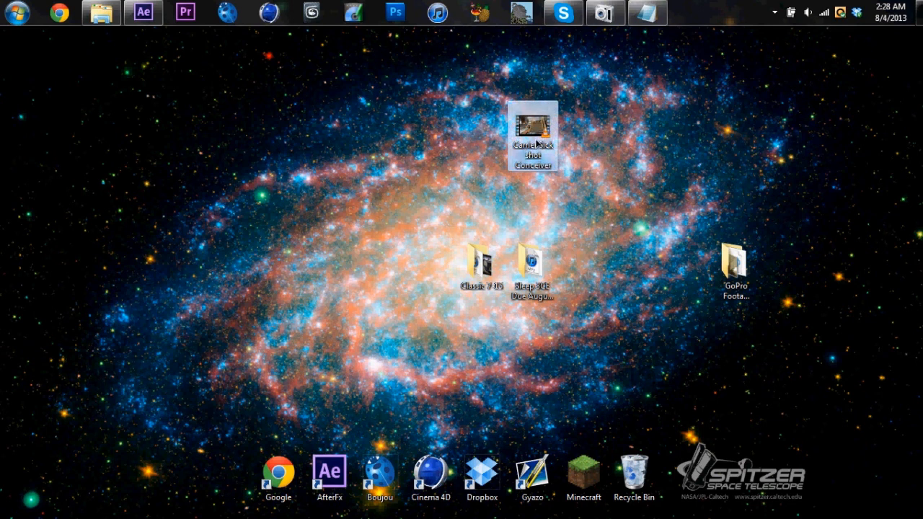